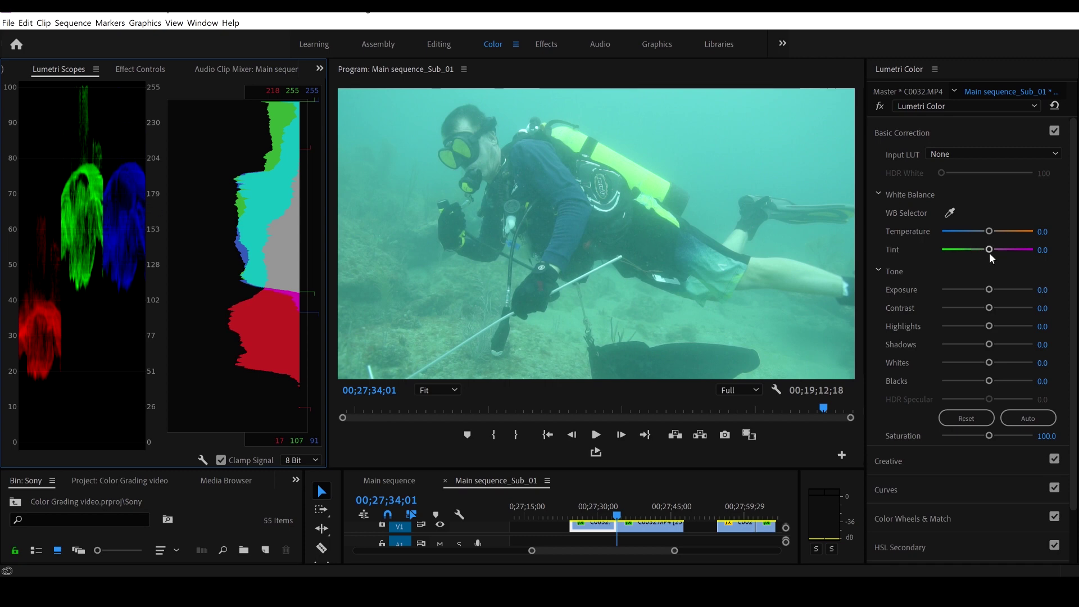
- Correct the diver clip's white balance by setting the temperature to 22.1 and the tint to 57.3
{"action": "left_click_drag", "start_coordinate": [995, 251], "coordinate": [1019, 254]}
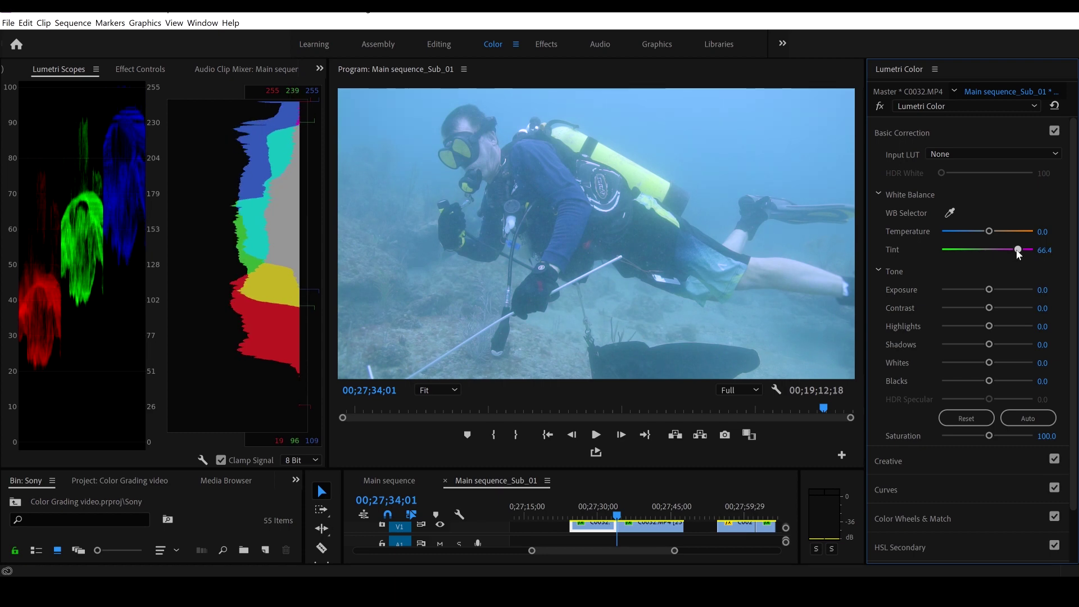
{"action": "left_click_drag", "start_coordinate": [1020, 255], "coordinate": [1004, 232]}
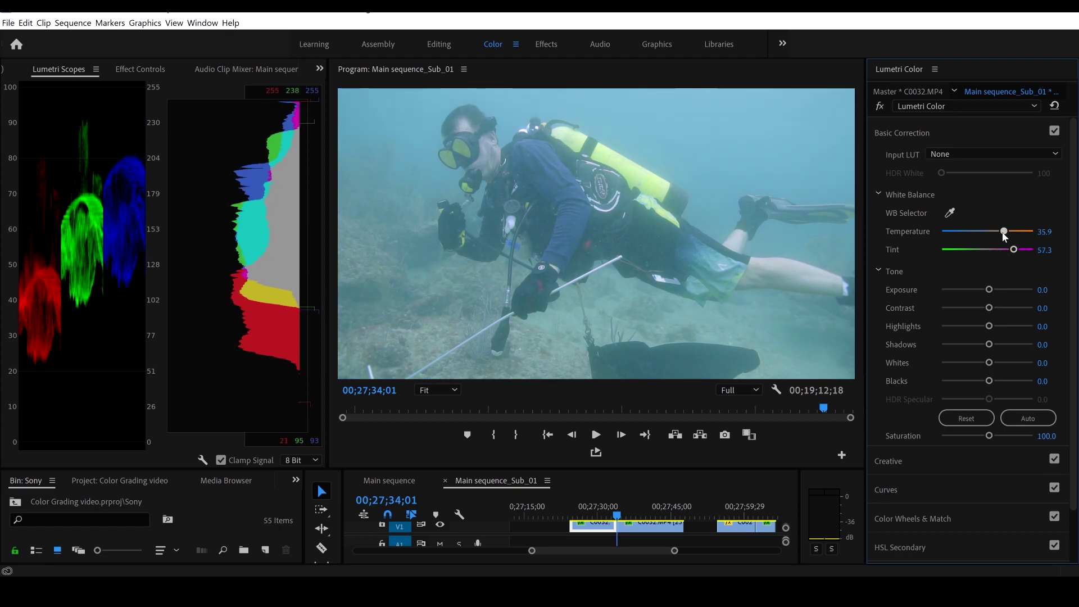
{"action": "left_click_drag", "start_coordinate": [1004, 232], "coordinate": [998, 232]}
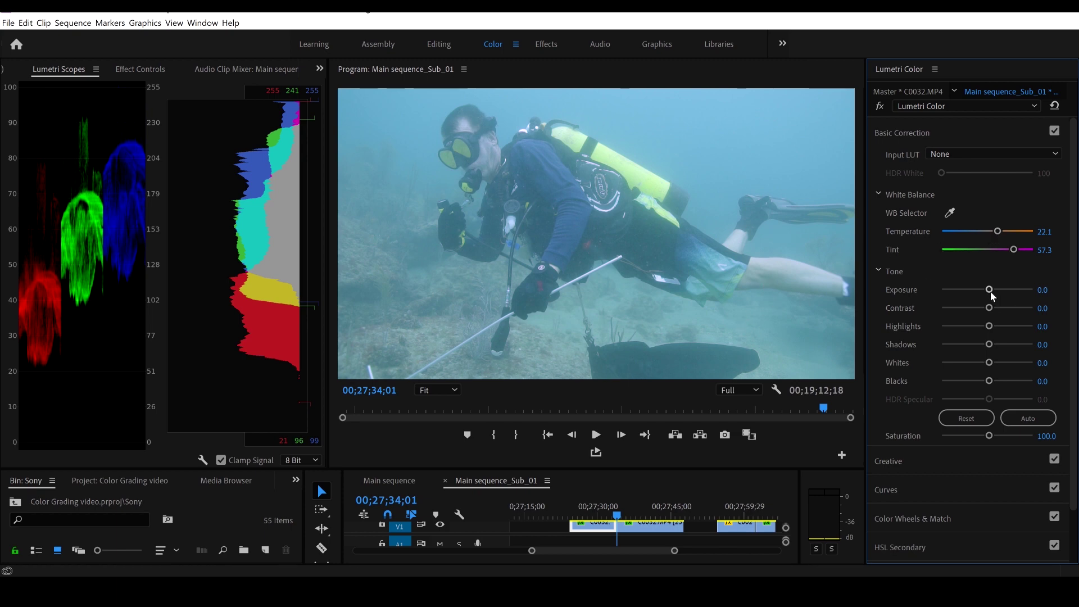
- Set the clip's exposure to -0.1, contrast to 42.0, highlights to -26.7, shadows to -49.6, whites to 22.1 and blacks to -38.9
{"action": "left_click_drag", "start_coordinate": [992, 292], "coordinate": [989, 291]}
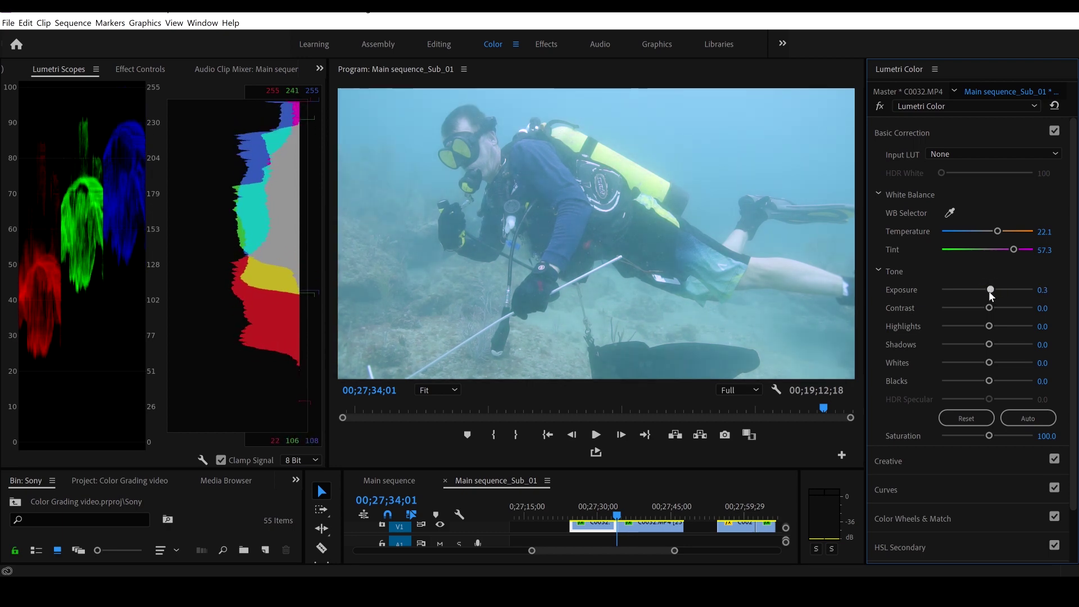
{"action": "left_click_drag", "start_coordinate": [989, 291], "coordinate": [985, 291]}
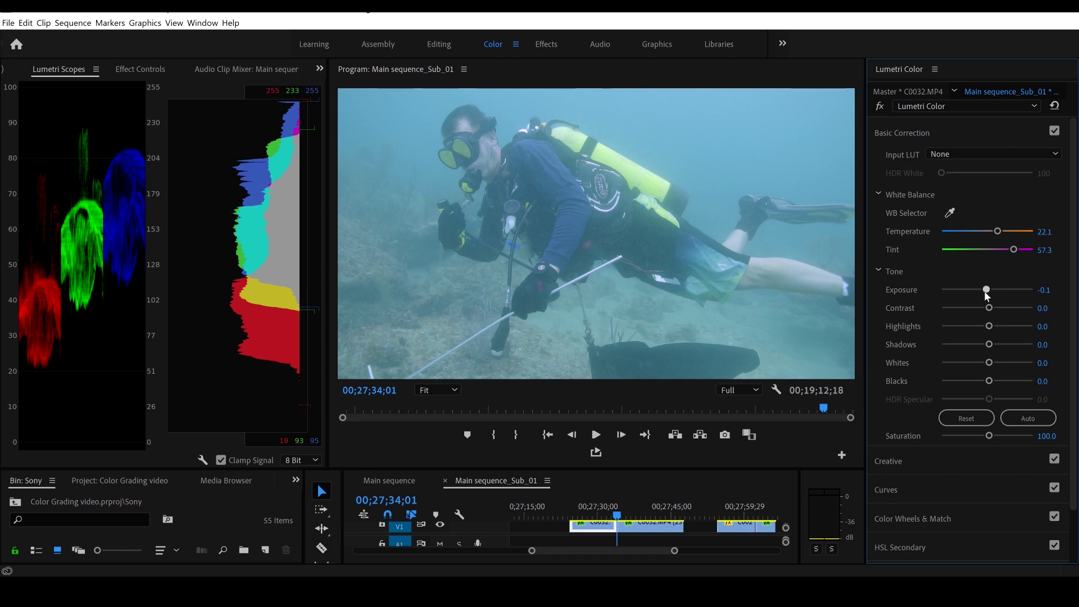
{"action": "left_click_drag", "start_coordinate": [989, 308], "coordinate": [963, 347]}
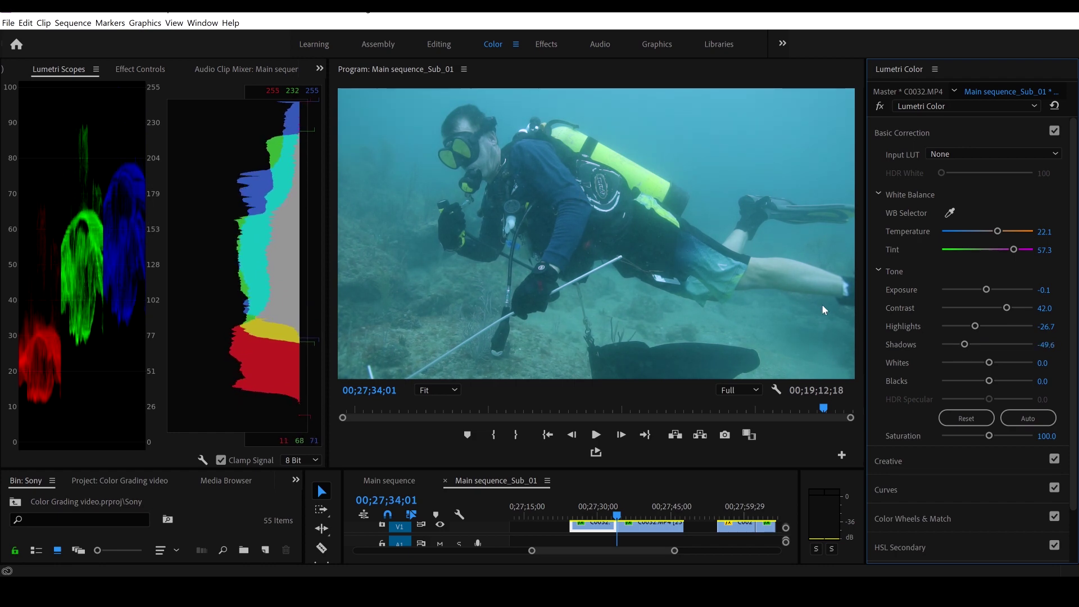
{"action": "mouse_move", "coordinate": [990, 365]}
{"action": "left_mouse_down"}
{"action": "mouse_move", "coordinate": [965, 362]}
{"action": "mouse_move", "coordinate": [1013, 360]}
{"action": "mouse_move", "coordinate": [998, 363]}
{"action": "left_mouse_up"}
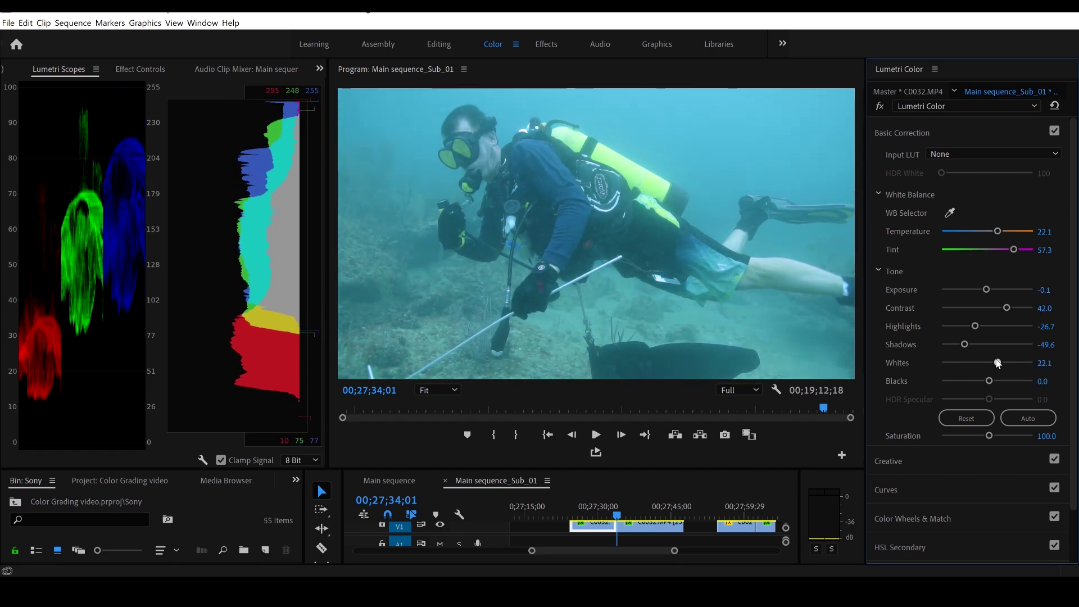
{"action": "mouse_move", "coordinate": [989, 381]}
{"action": "left_mouse_down"}
{"action": "mouse_move", "coordinate": [979, 383]}
{"action": "mouse_move", "coordinate": [1009, 383]}
{"action": "mouse_move", "coordinate": [954, 384]}
{"action": "mouse_move", "coordinate": [968, 383]}
{"action": "left_mouse_up"}
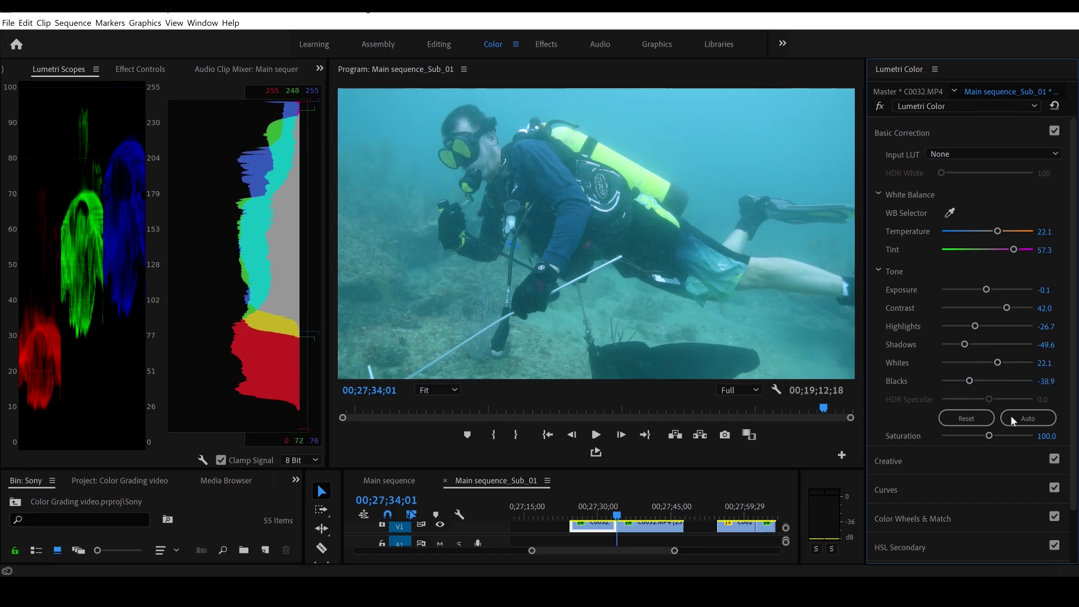
- Set the Basic Correction saturation to 91.6 and compare the image with the basic correction off and on
{"action": "mouse_move", "coordinate": [993, 436]}
{"action": "left_mouse_down"}
{"action": "mouse_move", "coordinate": [1006, 437]}
{"action": "mouse_move", "coordinate": [983, 437]}
{"action": "left_mouse_up"}
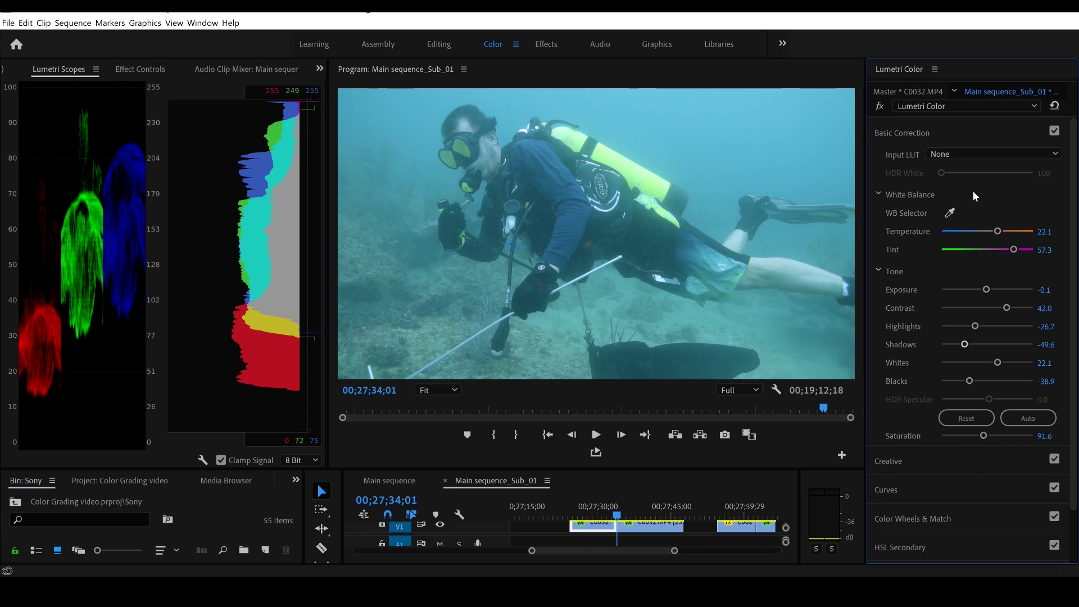
{"action": "left_click", "coordinate": [1054, 131]}
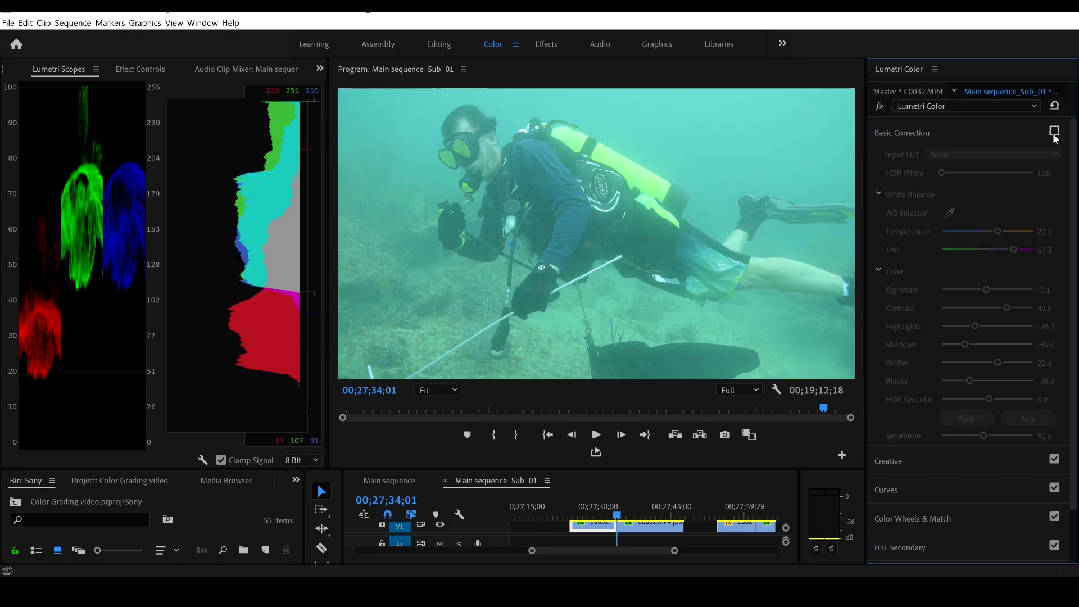
{"action": "left_click", "coordinate": [1055, 135]}
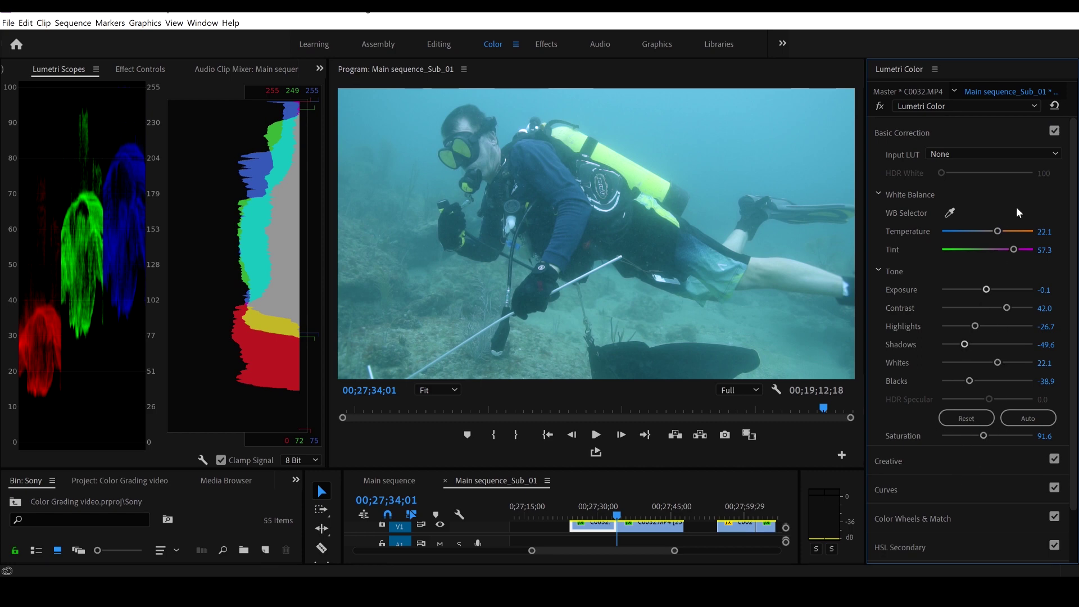
- In the Creative adjustments, set the vibrance to -6.9 and reset the saturation to 100
{"action": "scroll", "coordinate": [1074, 181], "scroll_direction": "down", "scroll_amount": 2}
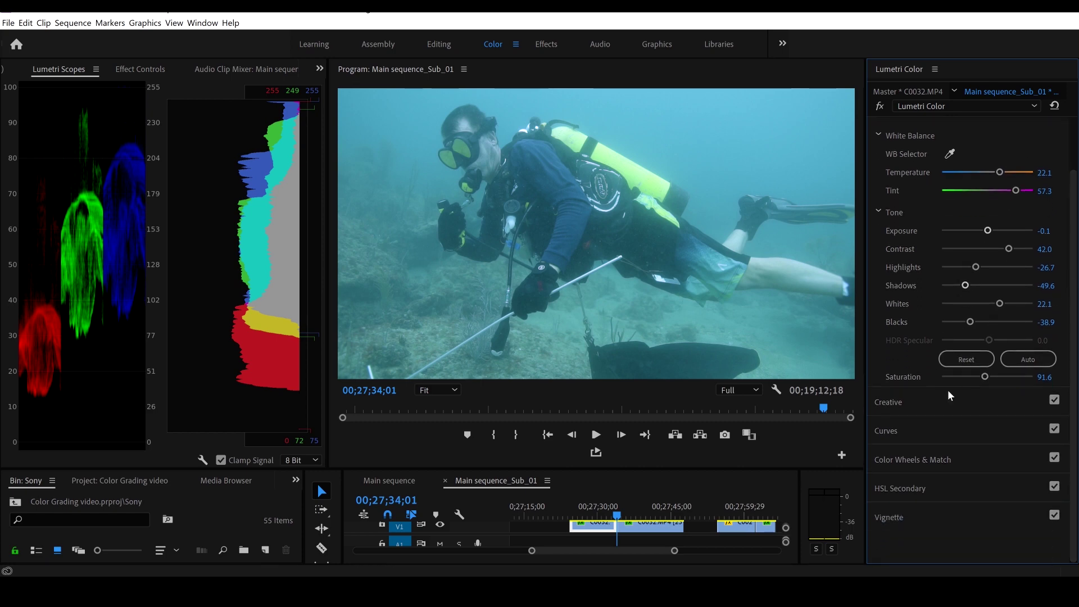
{"action": "left_click", "coordinate": [938, 403]}
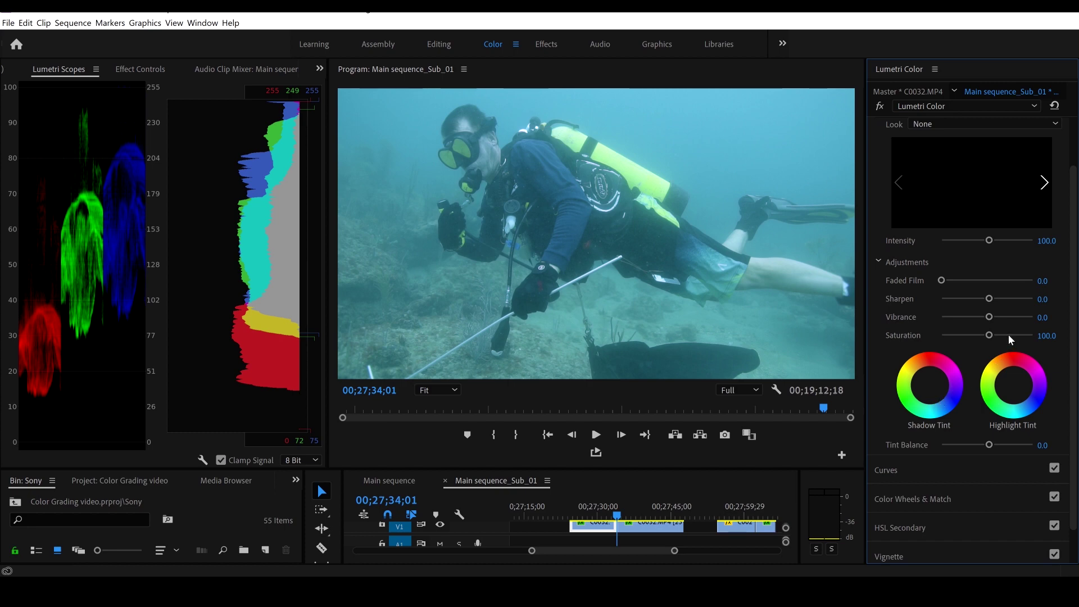
{"action": "scroll", "coordinate": [992, 337], "scroll_direction": "down", "scroll_amount": 1}
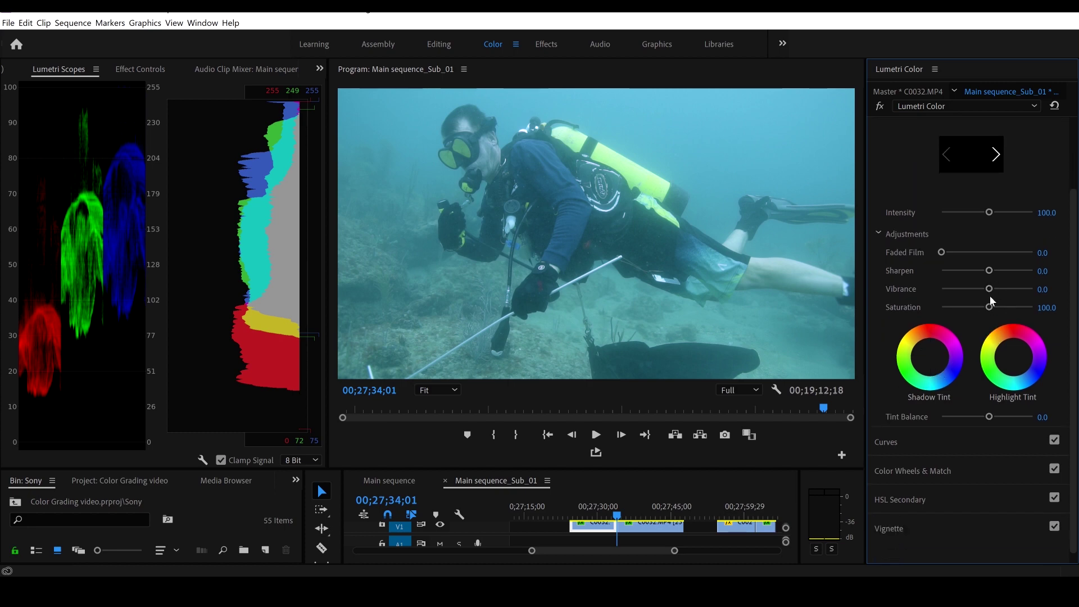
{"action": "mouse_move", "coordinate": [990, 289]}
{"action": "left_mouse_down"}
{"action": "mouse_move", "coordinate": [977, 292]}
{"action": "mouse_move", "coordinate": [994, 291]}
{"action": "mouse_move", "coordinate": [979, 289]}
{"action": "mouse_move", "coordinate": [988, 310]}
{"action": "left_mouse_up"}
{"action": "double_click", "coordinate": [987, 307]}
- Open the Curves section and look through the red, green and blue channels of the RGB curves
{"action": "scroll", "coordinate": [1072, 329], "scroll_direction": "down", "scroll_amount": 1}
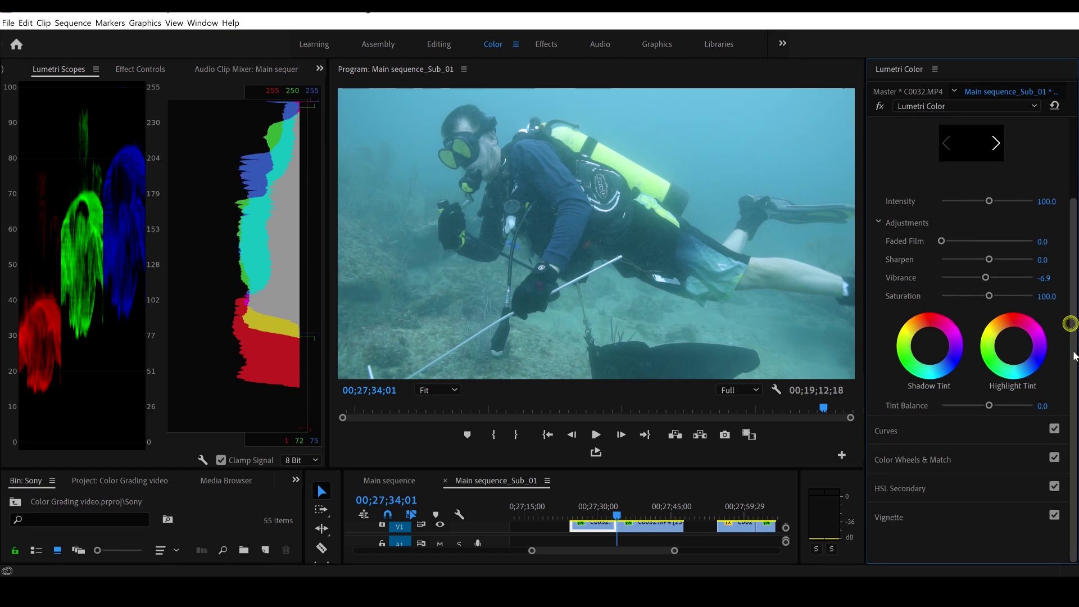
{"action": "left_click", "coordinate": [940, 431]}
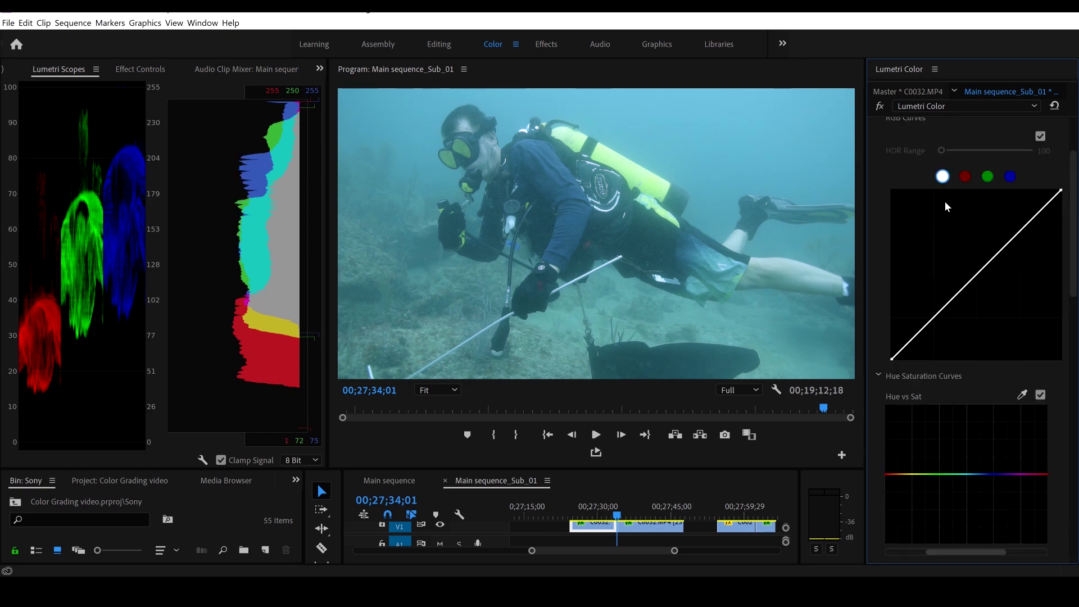
{"action": "scroll", "coordinate": [1068, 230], "scroll_direction": "up", "scroll_amount": 3}
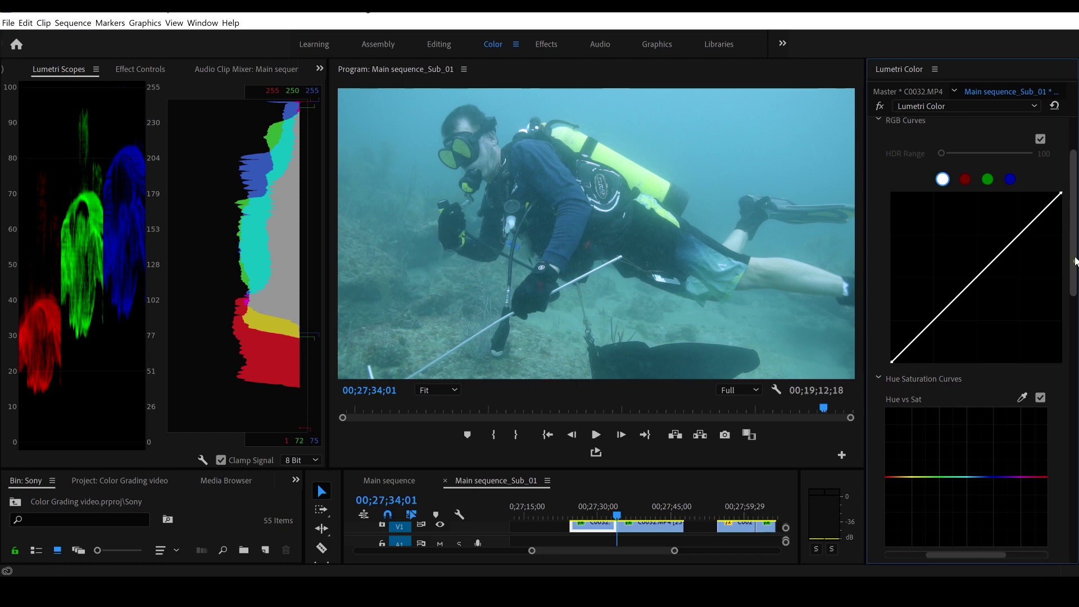
{"action": "scroll", "coordinate": [1071, 243], "scroll_direction": "down", "scroll_amount": 2}
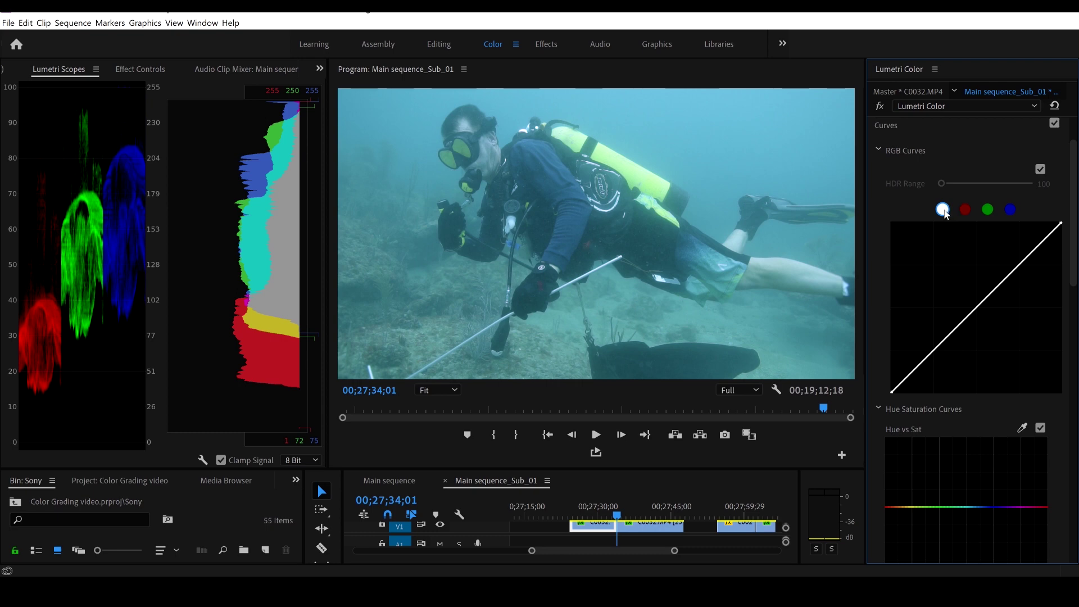
{"action": "left_click", "coordinate": [966, 211]}
{"action": "left_click", "coordinate": [988, 212]}
{"action": "left_click", "coordinate": [1010, 210]}
- Darken the image by pulling the master RGB curve below the diagonal with points in the highlights, midtones and shadows
{"action": "left_click", "coordinate": [944, 210]}
{"action": "left_click_drag", "start_coordinate": [1053, 235], "coordinate": [1052, 239]}
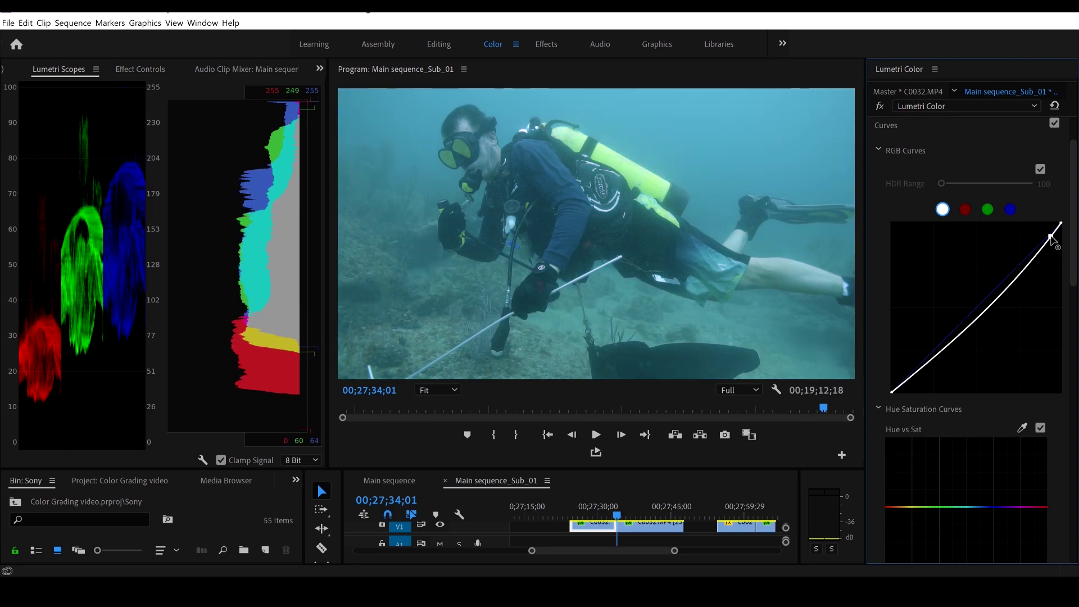
{"action": "left_click_drag", "start_coordinate": [1051, 237], "coordinate": [1052, 238]}
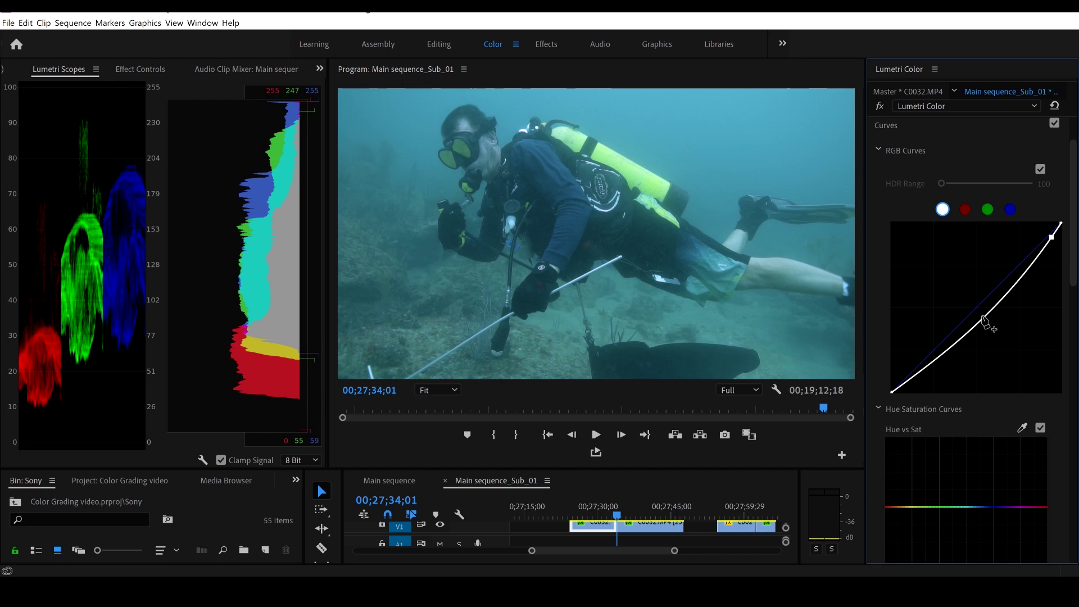
{"action": "mouse_move", "coordinate": [982, 326]}
{"action": "left_mouse_down"}
{"action": "mouse_move", "coordinate": [983, 302]}
{"action": "mouse_move", "coordinate": [992, 316]}
{"action": "left_mouse_up"}
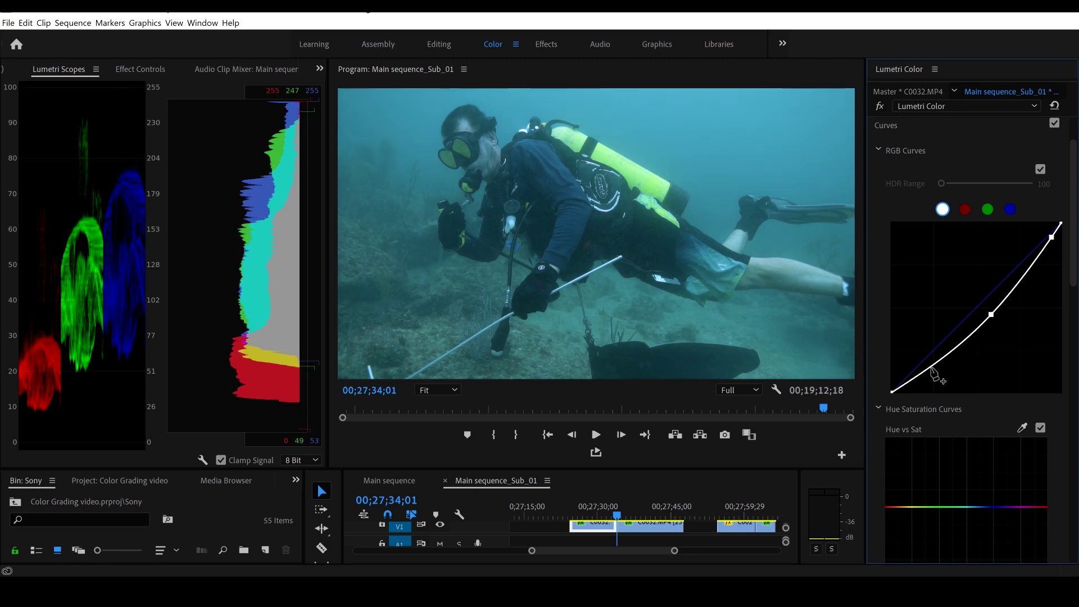
{"action": "mouse_move", "coordinate": [916, 381]}
{"action": "left_mouse_down"}
{"action": "mouse_move", "coordinate": [907, 366]}
{"action": "mouse_move", "coordinate": [923, 392]}
{"action": "mouse_move", "coordinate": [922, 382]}
{"action": "left_mouse_up"}
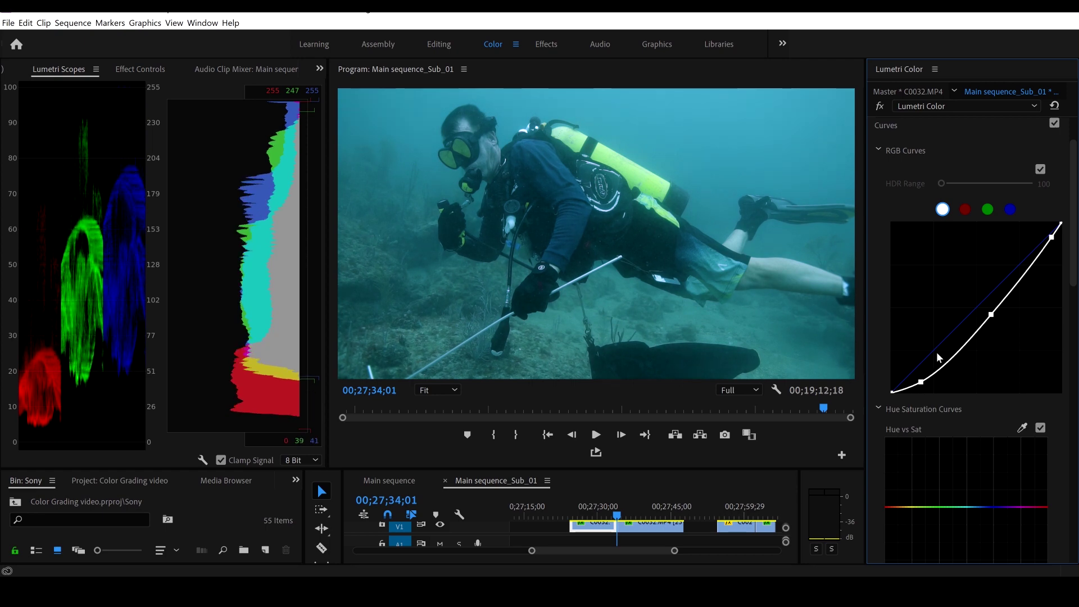
- Boost the reds by raising the red curve above the diagonal with points in the highlights, midtones and shadows
{"action": "left_click", "coordinate": [965, 213]}
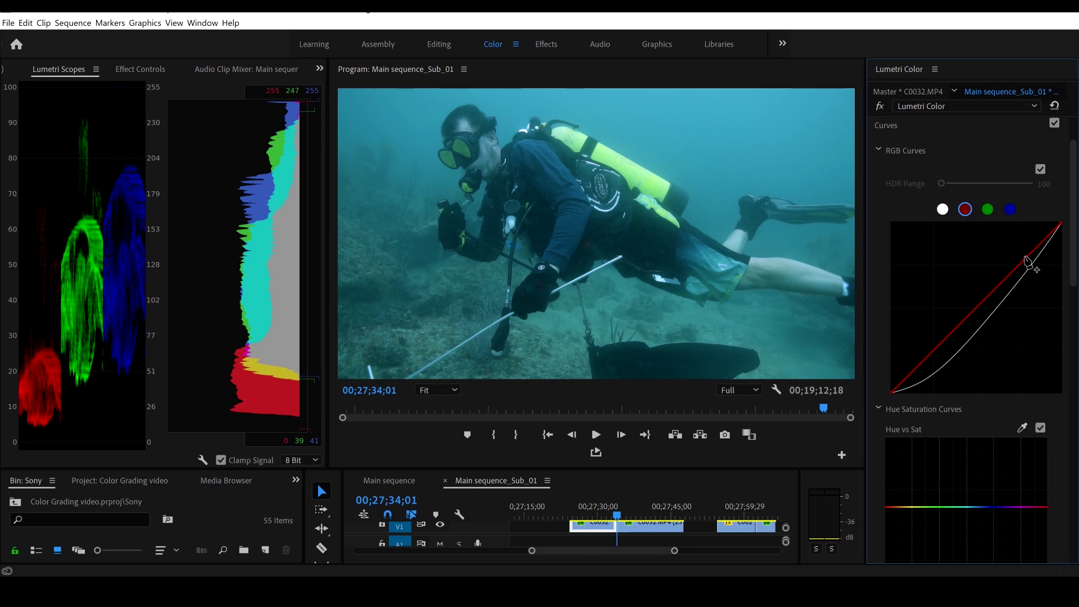
{"action": "left_click", "coordinate": [1045, 238]}
{"action": "left_click_drag", "start_coordinate": [1046, 238], "coordinate": [1045, 231]}
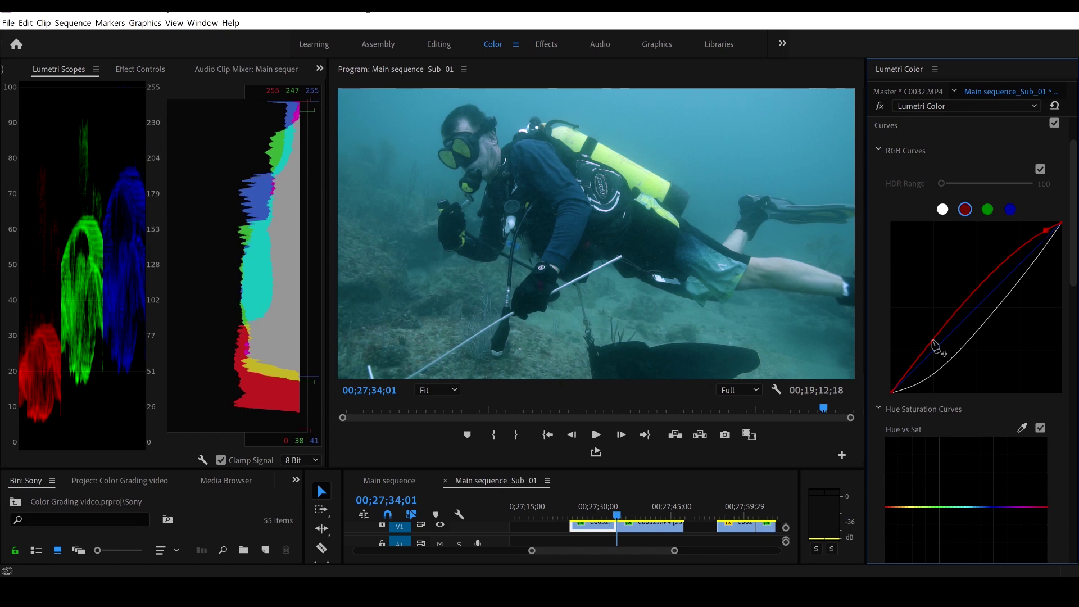
{"action": "mouse_move", "coordinate": [972, 298]}
{"action": "left_mouse_down"}
{"action": "mouse_move", "coordinate": [978, 309]}
{"action": "mouse_move", "coordinate": [972, 286]}
{"action": "left_mouse_up"}
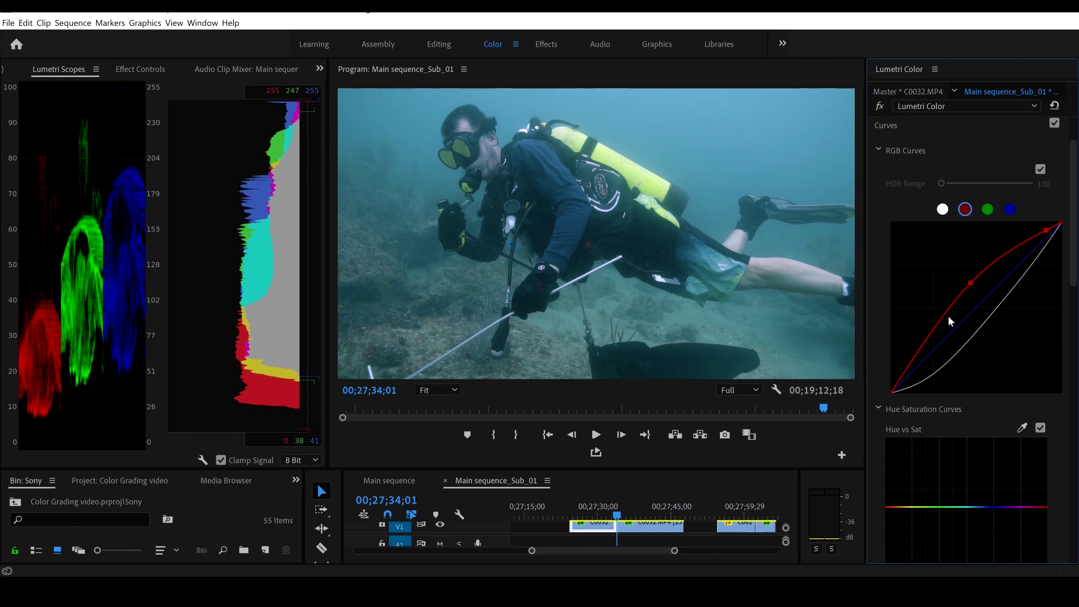
{"action": "left_click", "coordinate": [914, 356]}
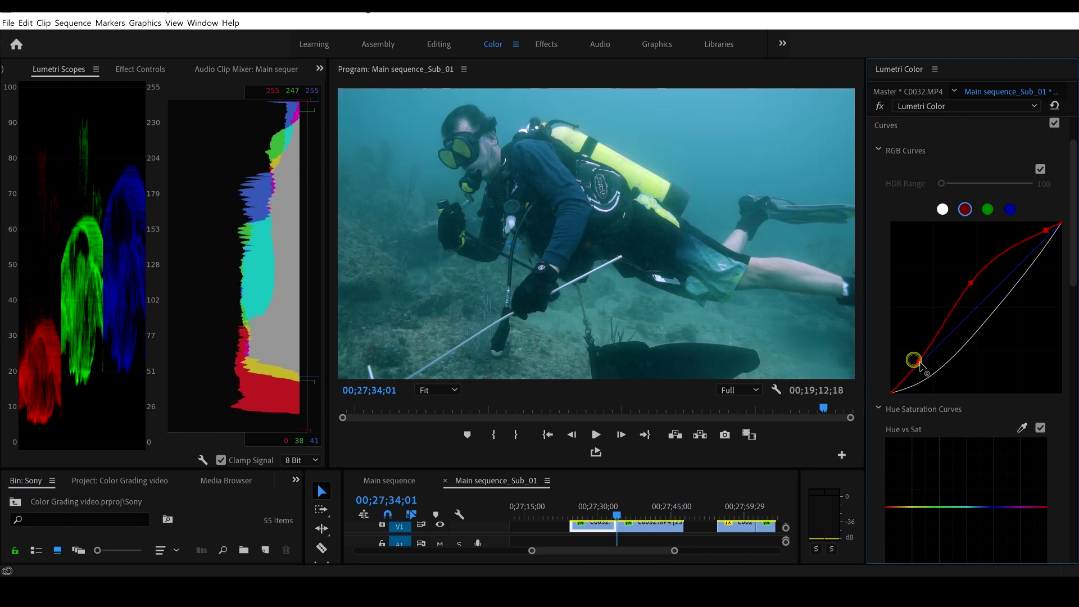
{"action": "left_click_drag", "start_coordinate": [914, 358], "coordinate": [912, 352]}
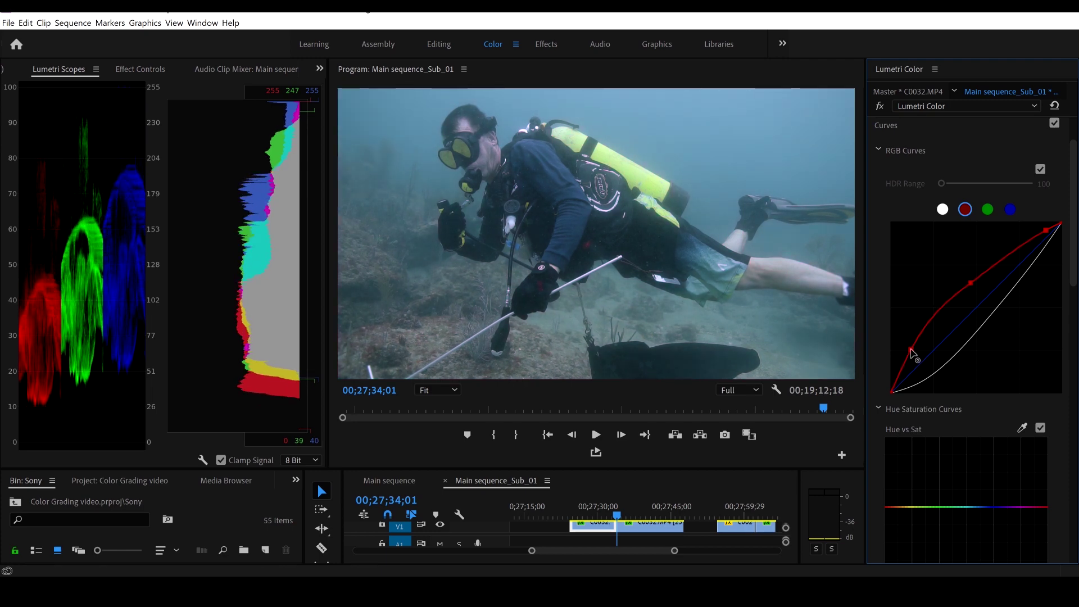
{"action": "left_click_drag", "start_coordinate": [911, 352], "coordinate": [914, 356]}
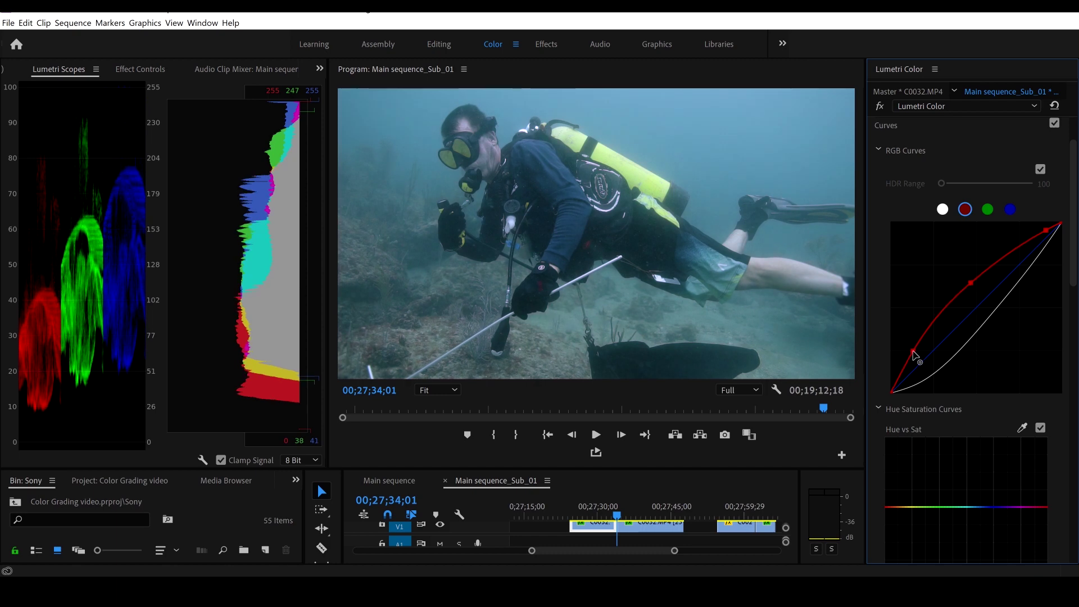
- Lower the green curve slightly and pull the blue curve slightly down with points in the highlights, midtones and shadows
{"action": "left_click", "coordinate": [1010, 209]}
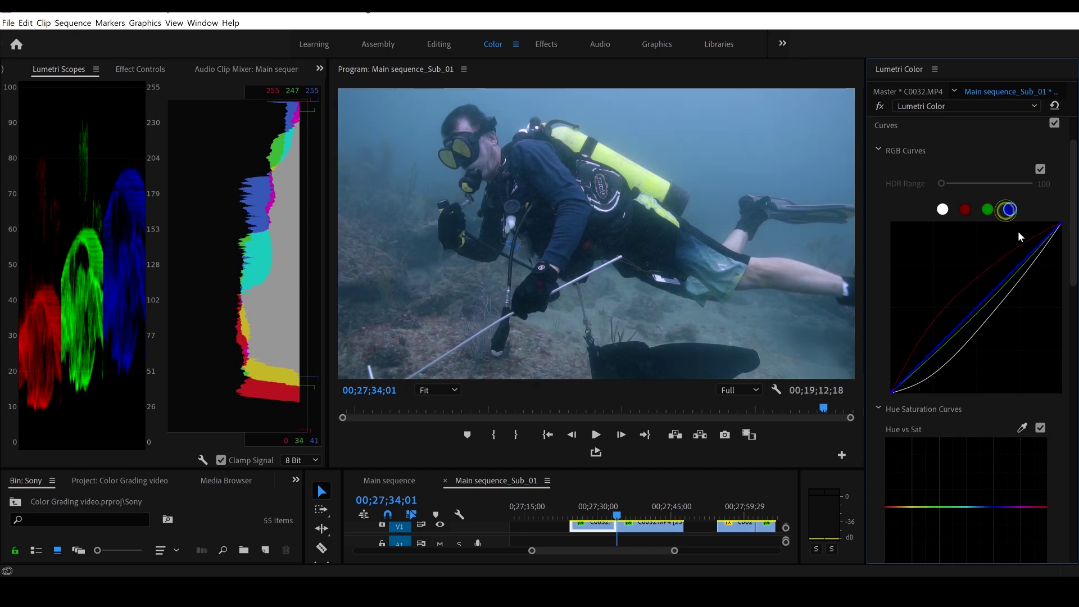
{"action": "left_click_drag", "start_coordinate": [1033, 251], "coordinate": [1038, 254]}
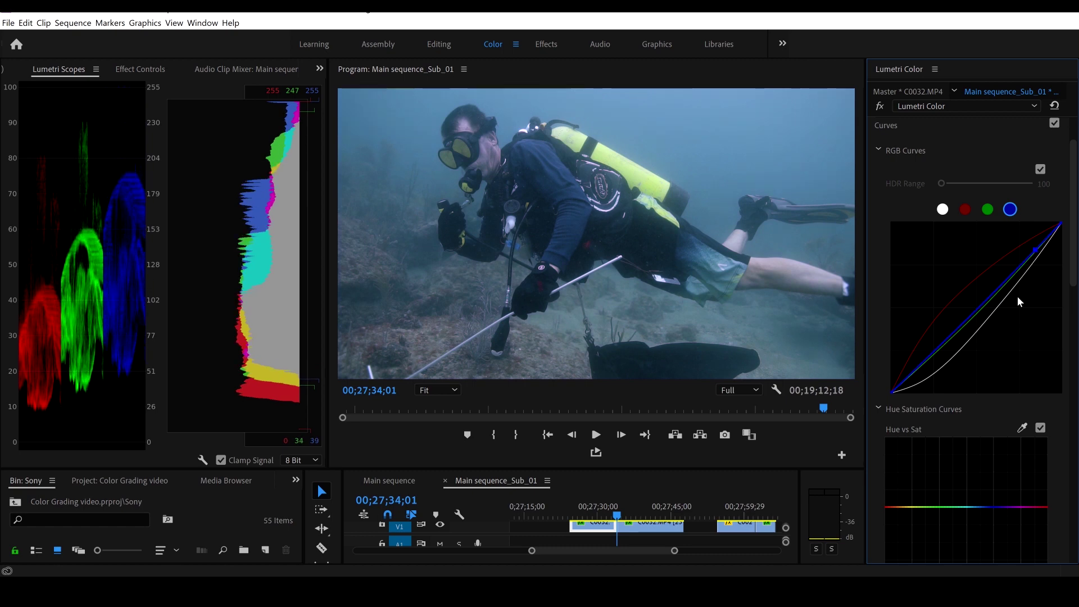
{"action": "left_click_drag", "start_coordinate": [984, 308], "coordinate": [985, 304]}
{"action": "mouse_move", "coordinate": [923, 367]}
{"action": "left_mouse_down"}
{"action": "mouse_move", "coordinate": [933, 372]}
{"action": "mouse_move", "coordinate": [932, 360]}
{"action": "left_mouse_up"}
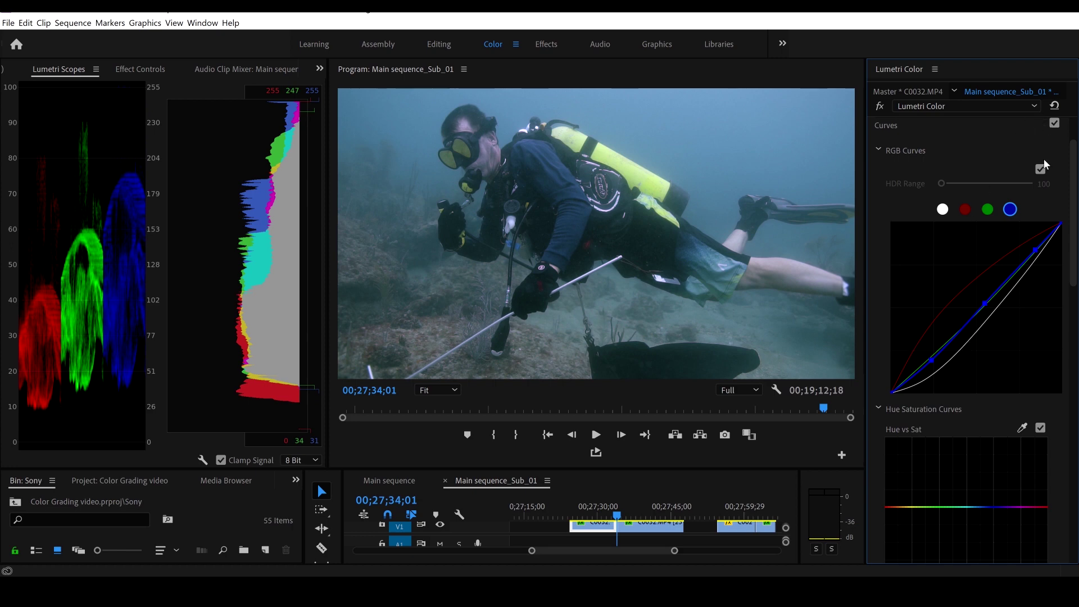
- Compare the image with all Curves corrections off and on, leaving them enabled
{"action": "scroll", "coordinate": [1071, 169], "scroll_direction": "up", "scroll_amount": 1}
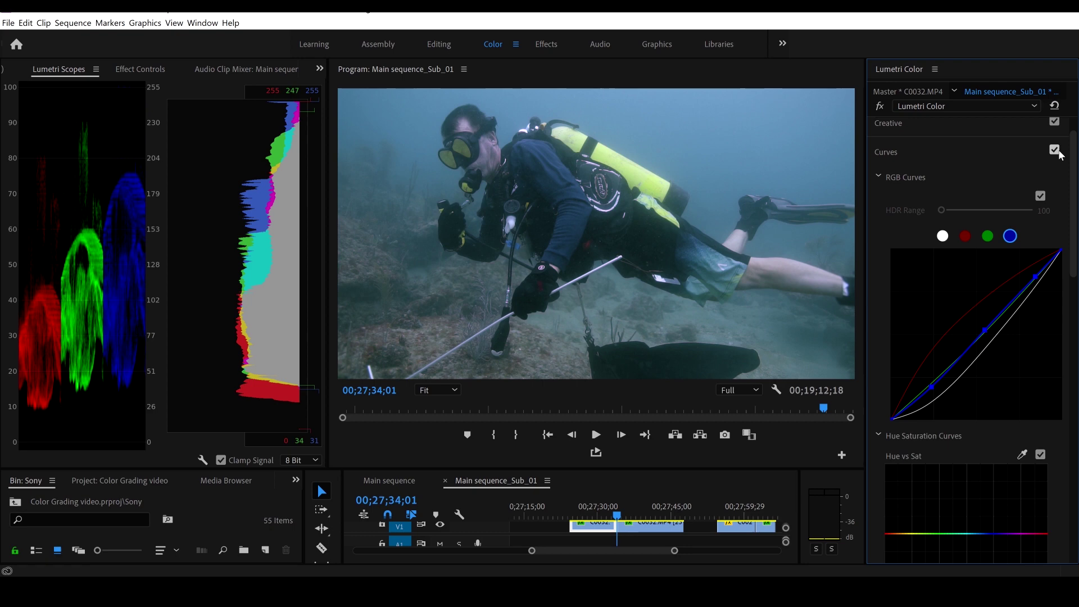
{"action": "left_click", "coordinate": [1056, 150]}
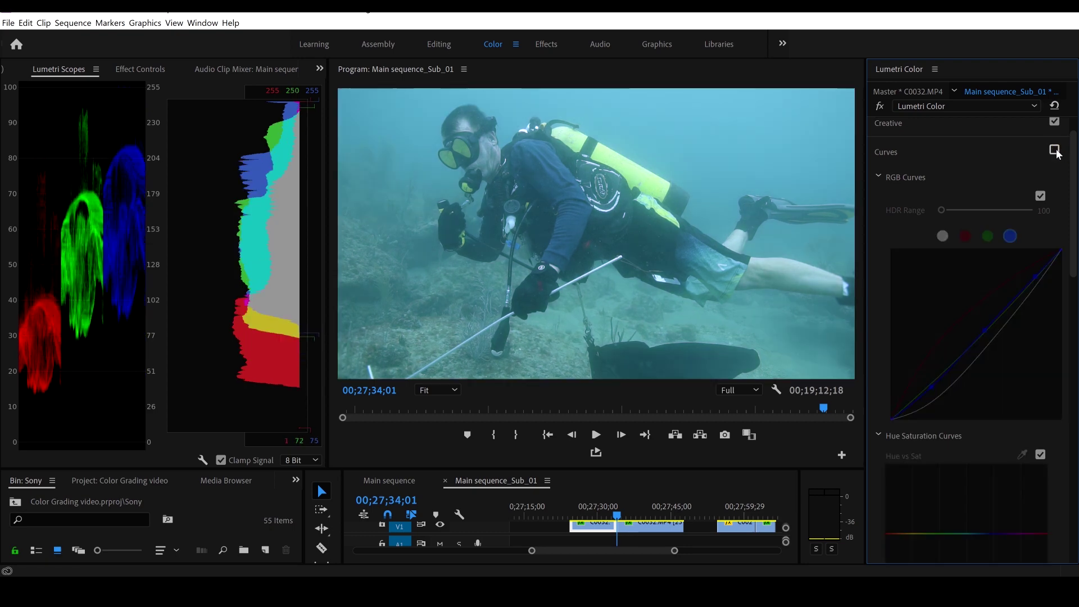
{"action": "left_click", "coordinate": [1055, 150]}
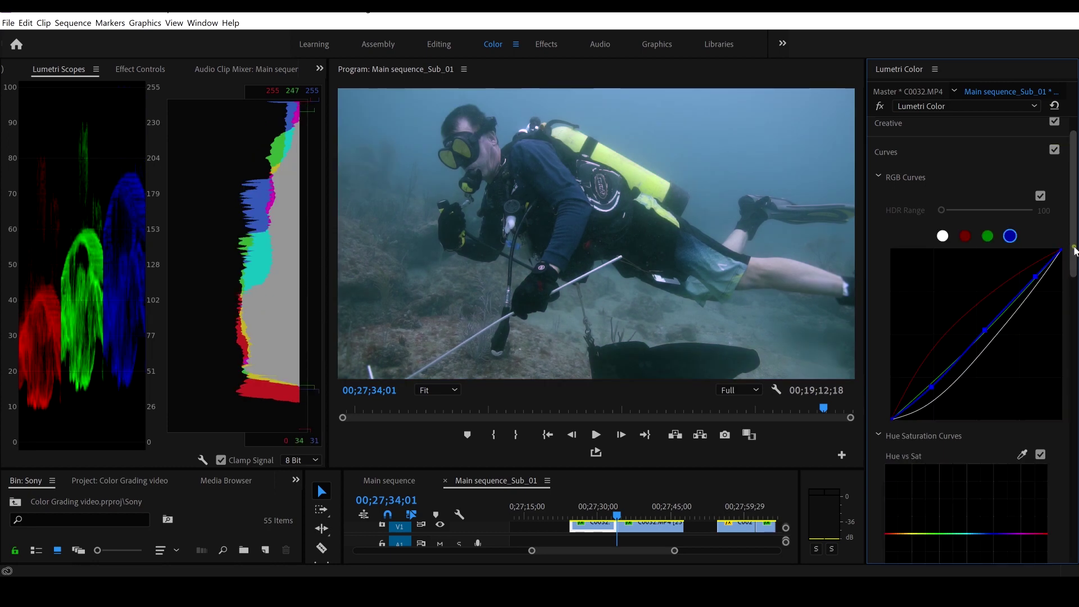
- Raise the whole Hue vs Sat curve, lift the blues further, lower the yellow-greens, and compare the image with the curve off and on
{"action": "scroll", "coordinate": [1073, 250], "scroll_direction": "down", "scroll_amount": 2}
{"action": "scroll", "coordinate": [967, 337], "scroll_direction": "down", "scroll_amount": 4}
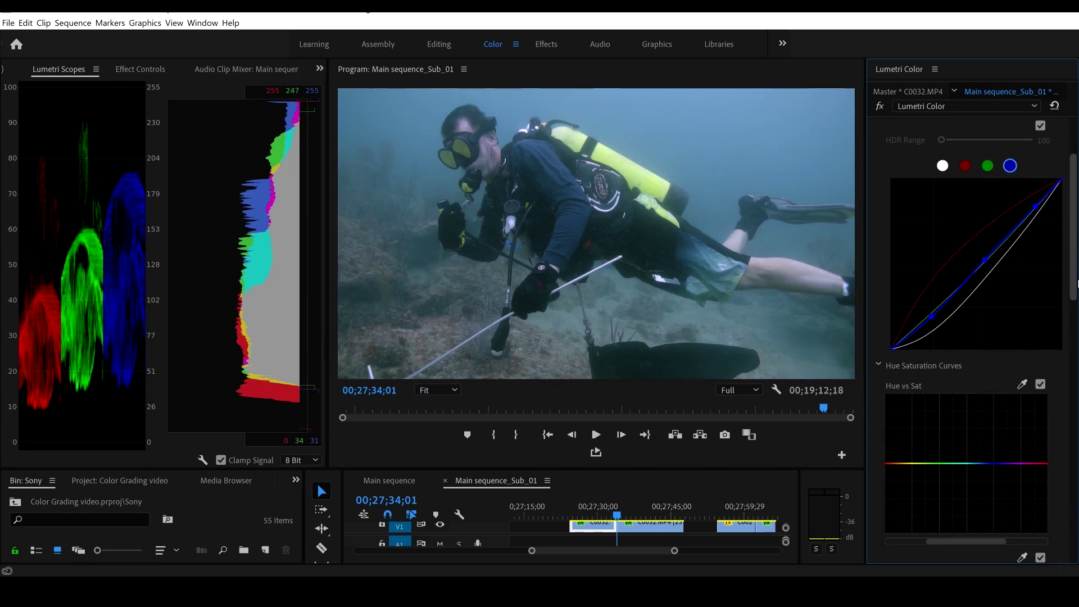
{"action": "scroll", "coordinate": [942, 277], "scroll_direction": "down", "scroll_amount": 4}
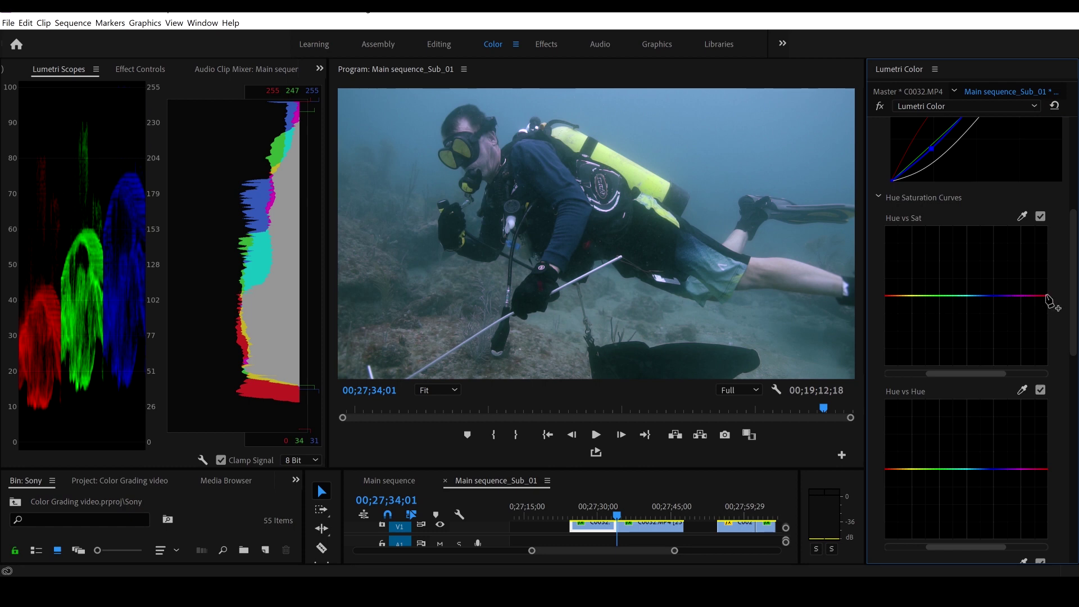
{"action": "left_click_drag", "start_coordinate": [1047, 298], "coordinate": [1048, 274]}
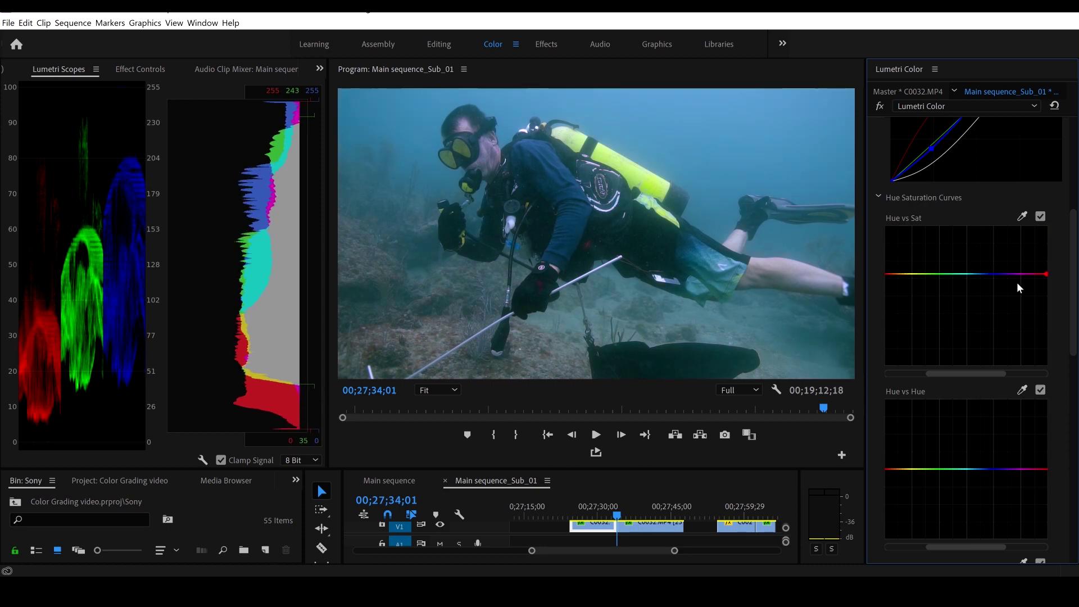
{"action": "left_click_drag", "start_coordinate": [993, 274], "coordinate": [935, 288]}
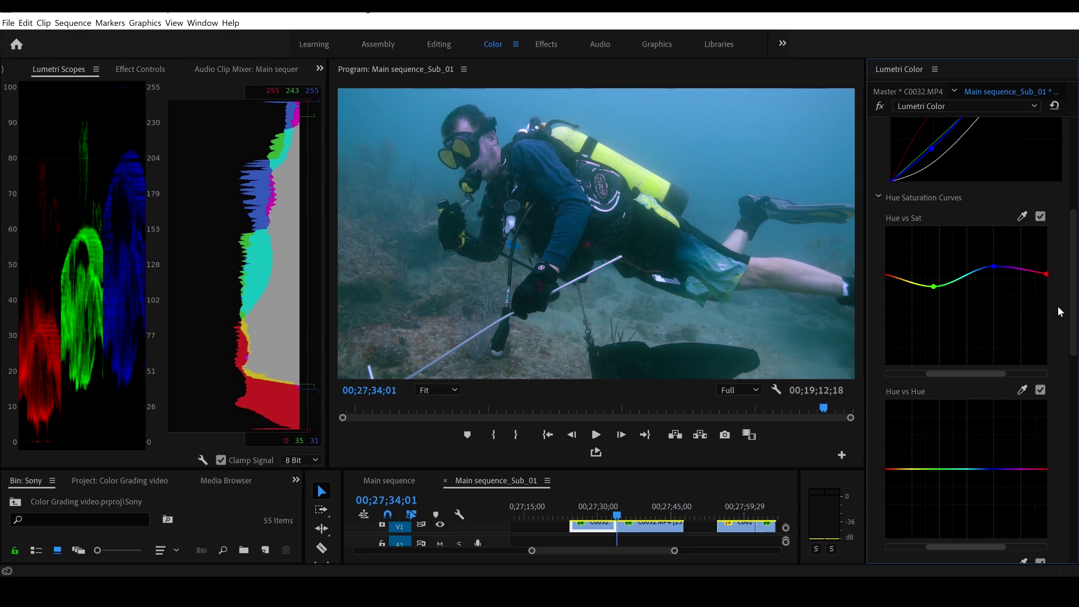
{"action": "left_click", "coordinate": [1041, 217]}
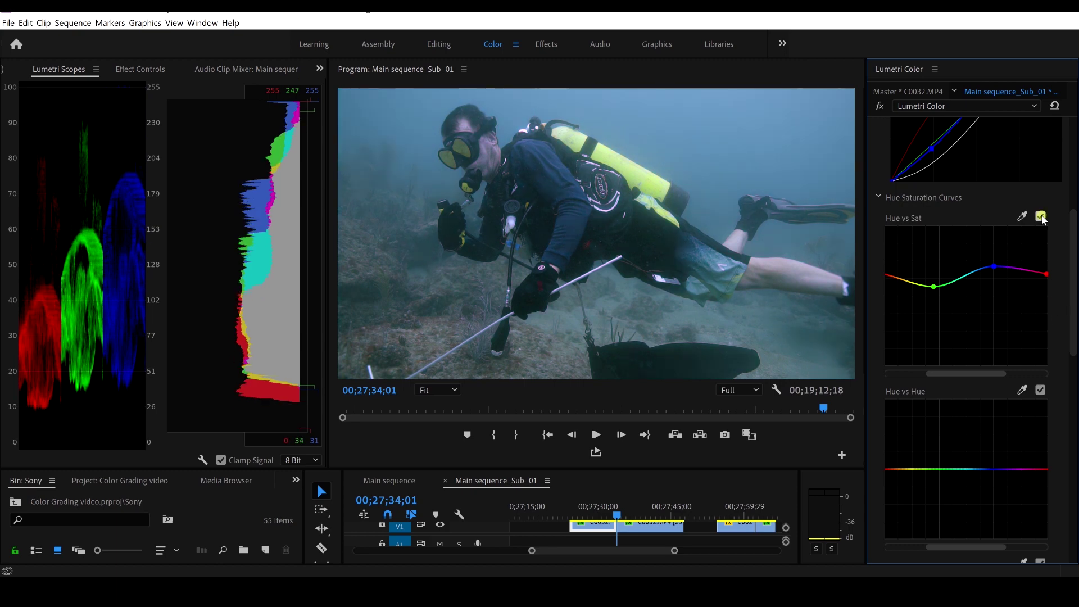
{"action": "left_click", "coordinate": [1041, 217]}
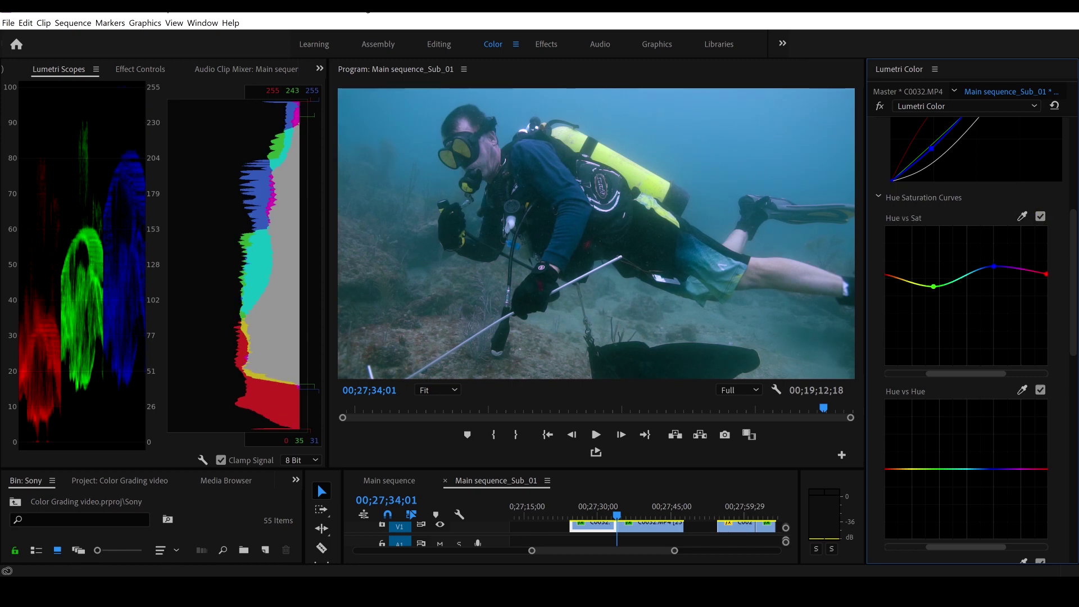
- Set the Vignette amount to -1.2 and compare the image with the vignette off and on, leaving it enabled
{"action": "left_click_drag", "start_coordinate": [1076, 228], "coordinate": [1075, 441]}
{"action": "left_click", "coordinate": [910, 519]}
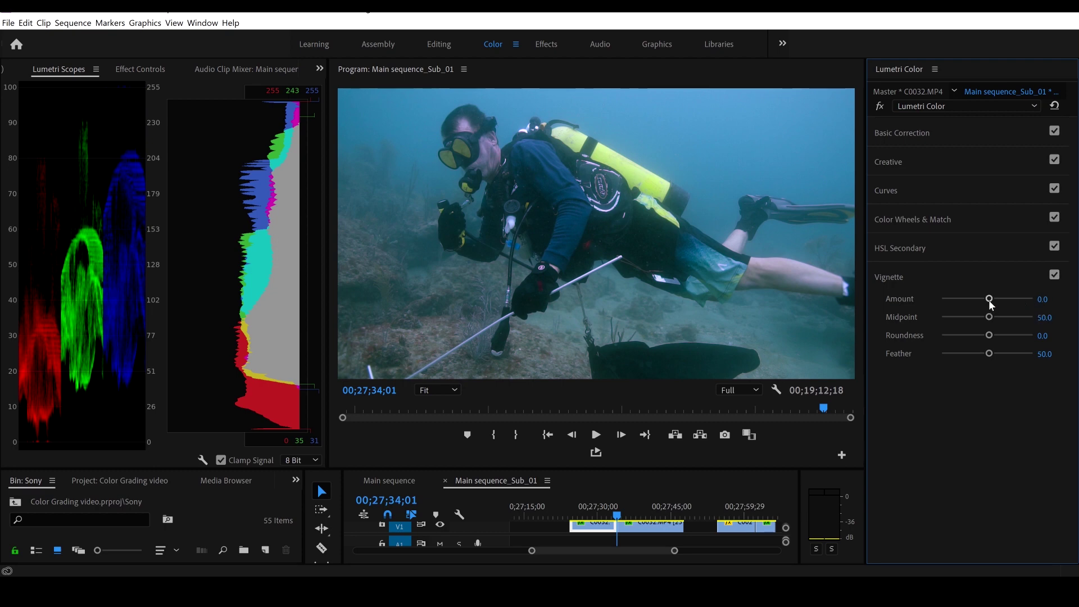
{"action": "left_click_drag", "start_coordinate": [993, 304], "coordinate": [970, 303]}
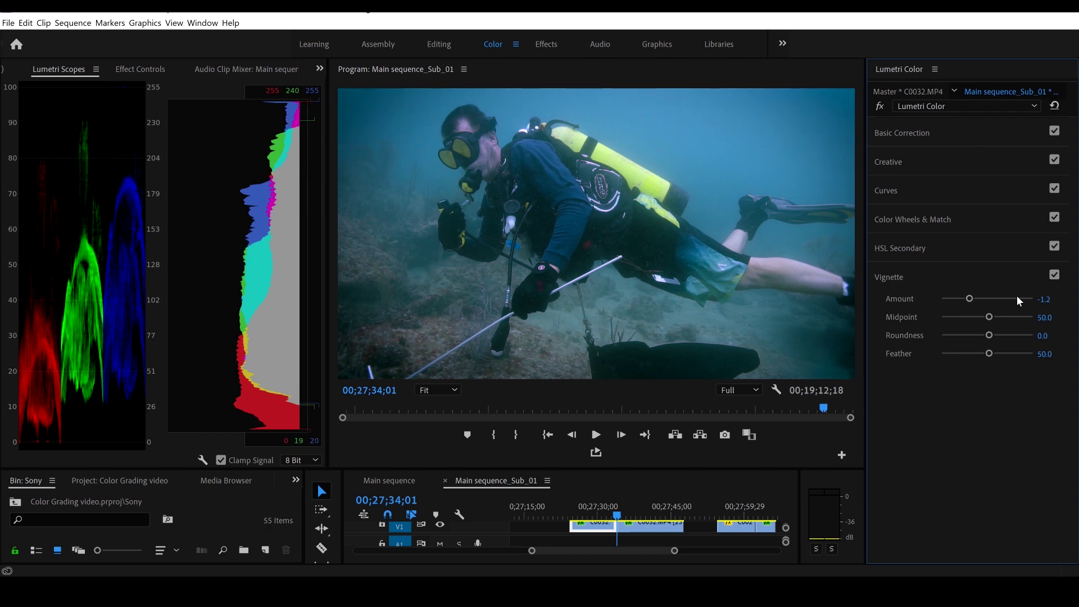
{"action": "left_click", "coordinate": [1053, 279]}
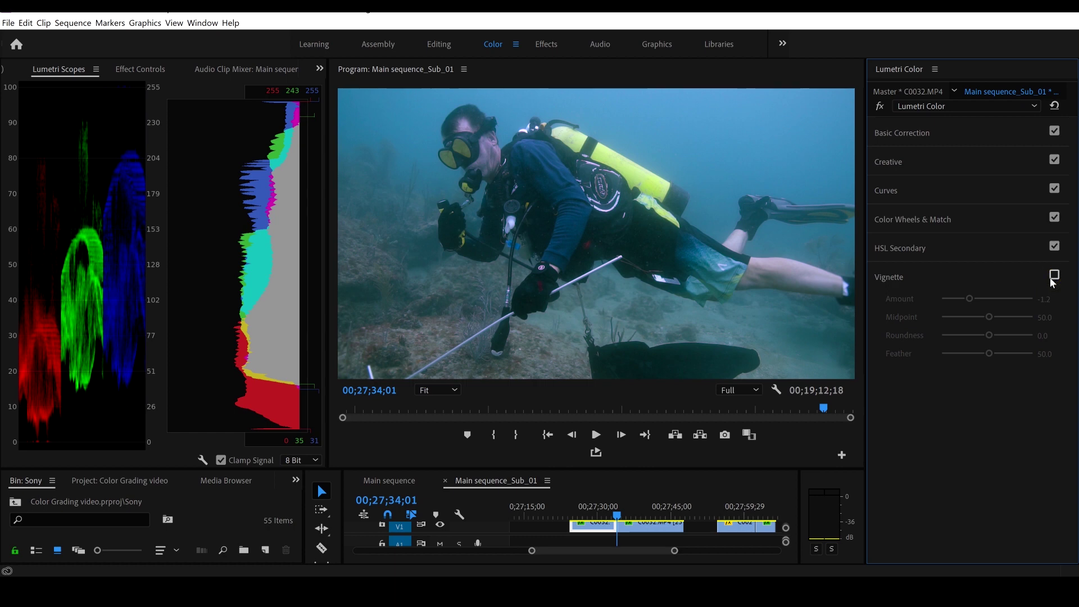
{"action": "left_click", "coordinate": [1055, 278]}
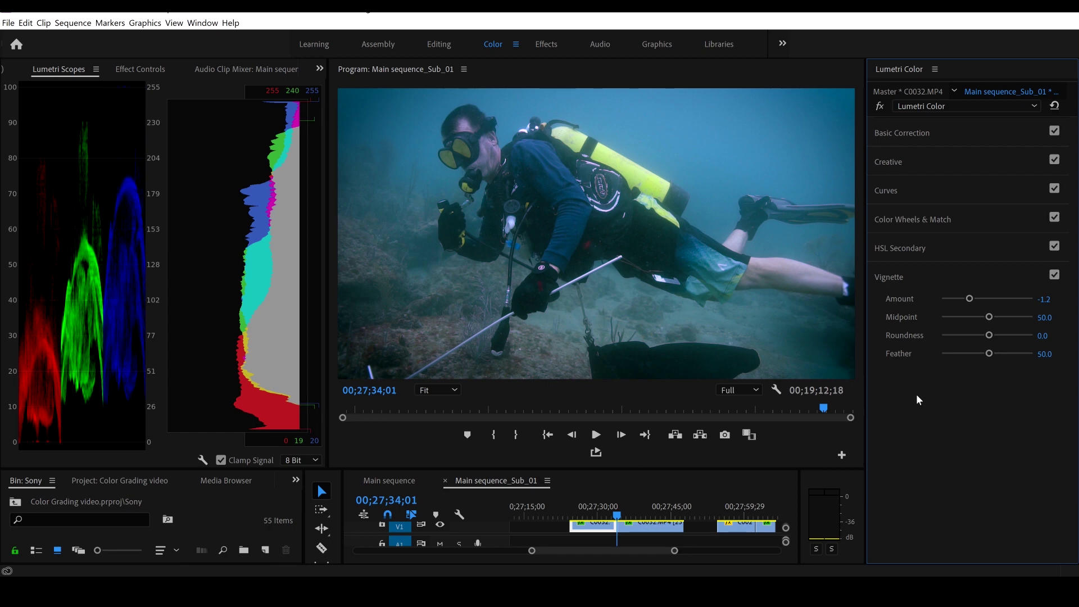
- Raise the exposure in Basic Correction to 0.3
{"action": "left_click", "coordinate": [912, 133]}
{"action": "left_click_drag", "start_coordinate": [988, 285], "coordinate": [989, 286]}
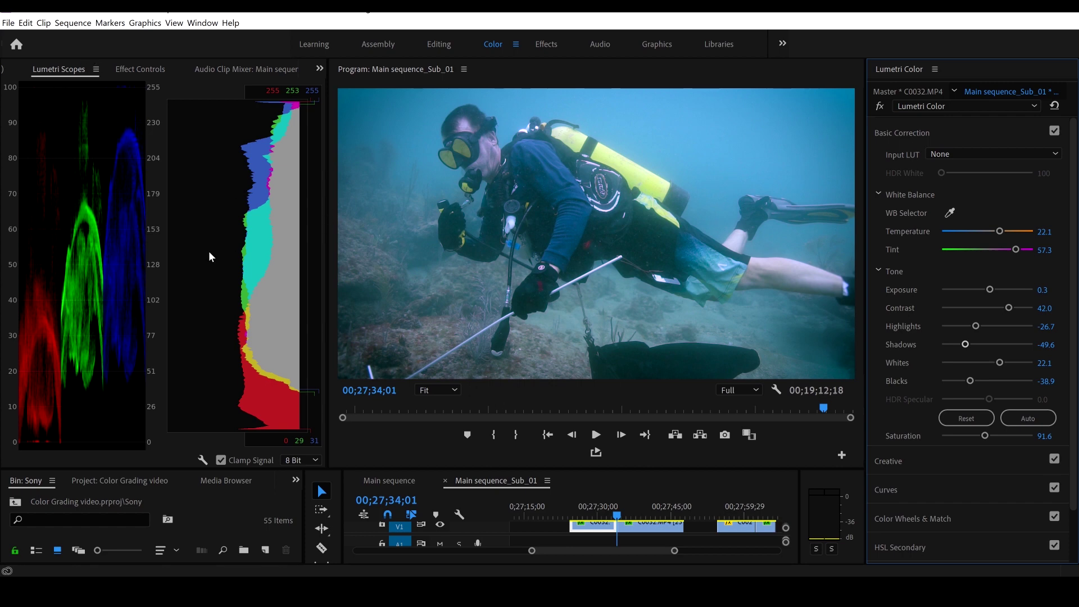
- Compare the diver clip before and after grading by deleting its Lumetri Color effect and restoring it through undo and redo
{"action": "left_click", "coordinate": [145, 73]}
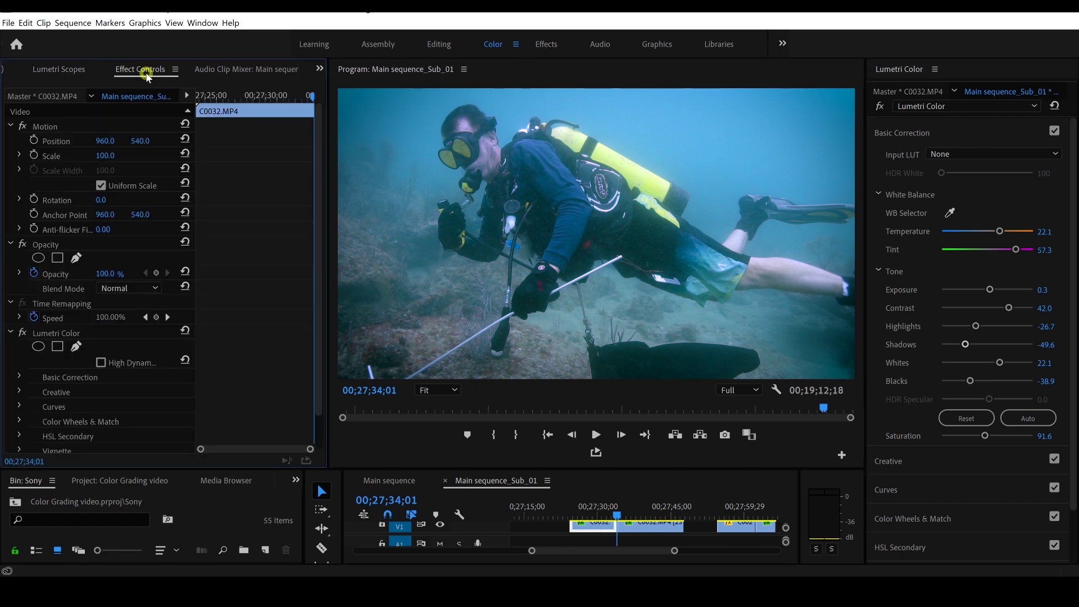
{"action": "left_click", "coordinate": [59, 335]}
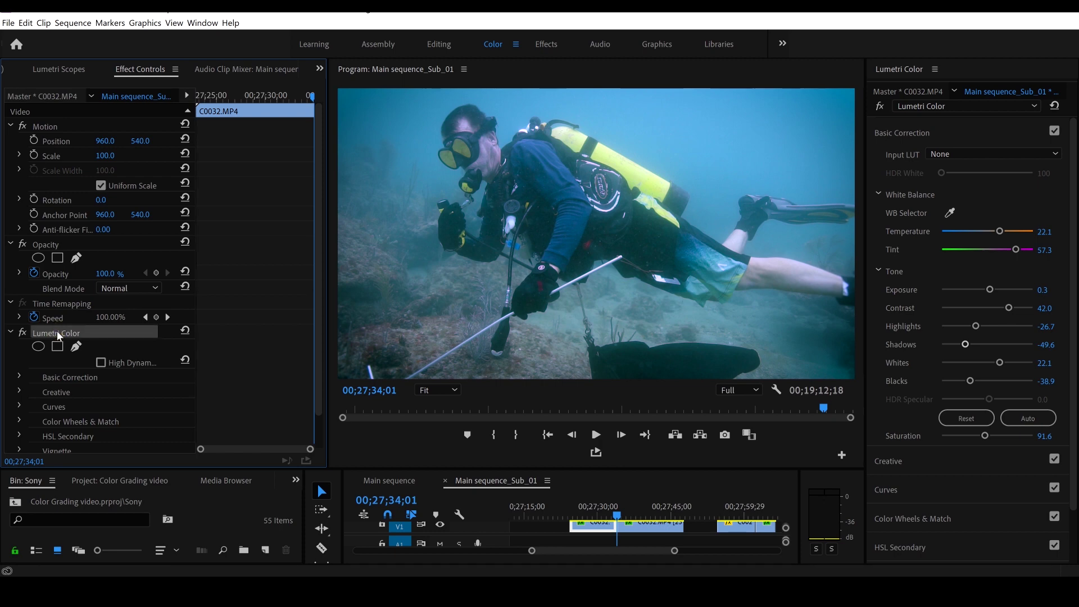
{"action": "key", "text": "Delete"}
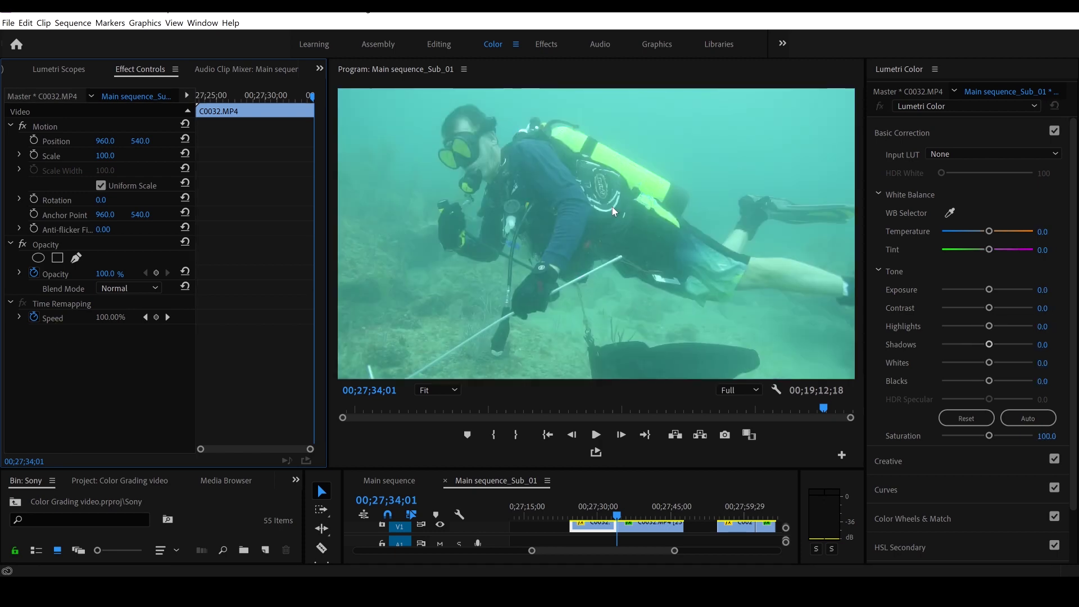
{"action": "key", "text": "ctrl+z"}
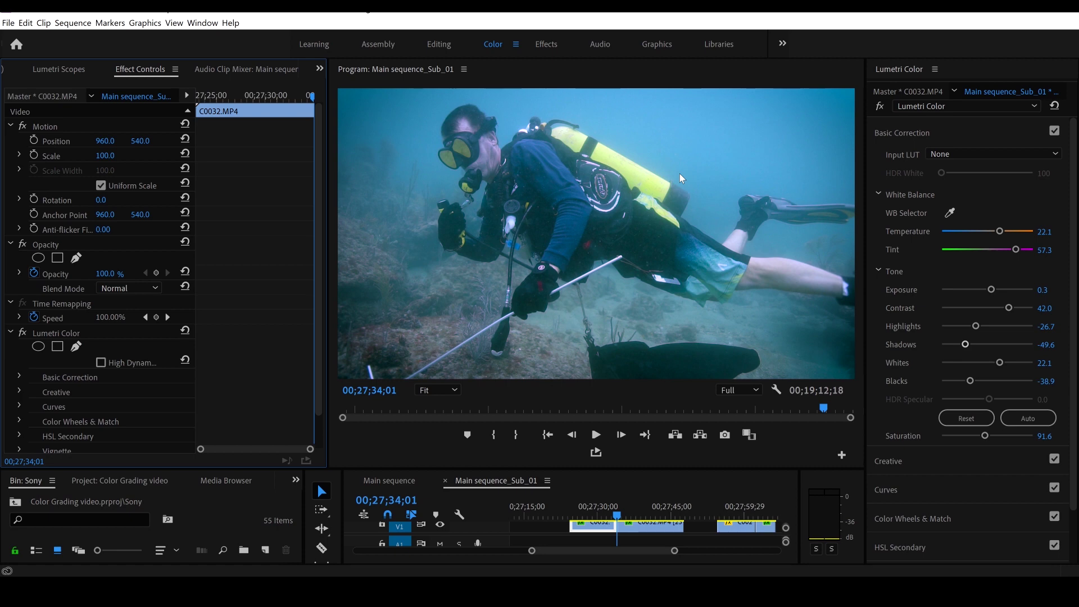
{"action": "key", "text": "ctrl+shift+z"}
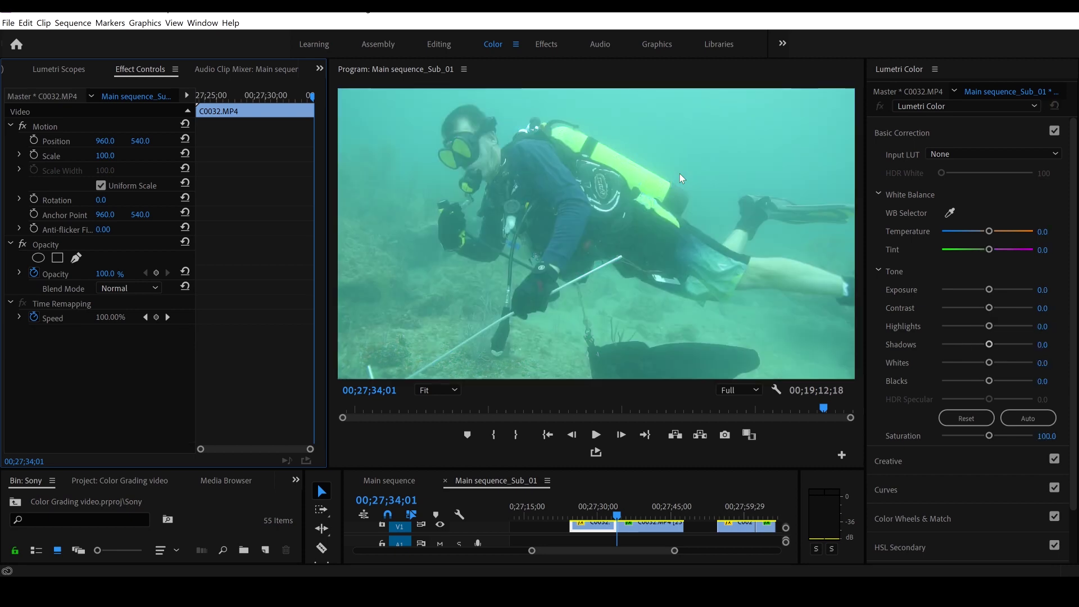
{"action": "key", "text": "ctrl+z"}
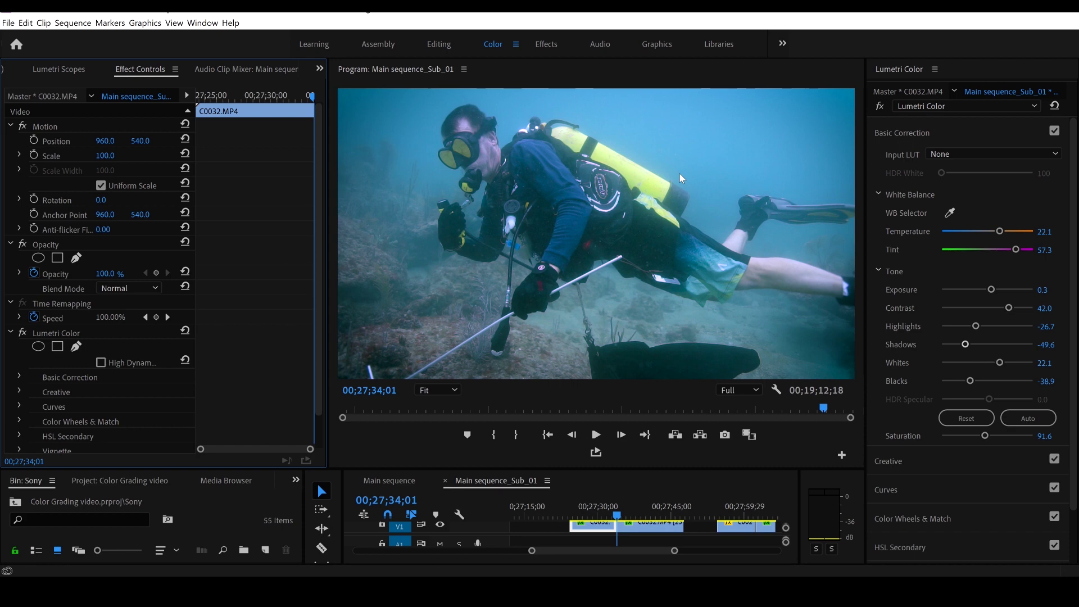
- Play back the graded diver footage and compare the ungraded and graded C0054 coral clips at their cut
{"action": "left_click", "coordinate": [597, 515]}
{"action": "left_click", "coordinate": [596, 434]}
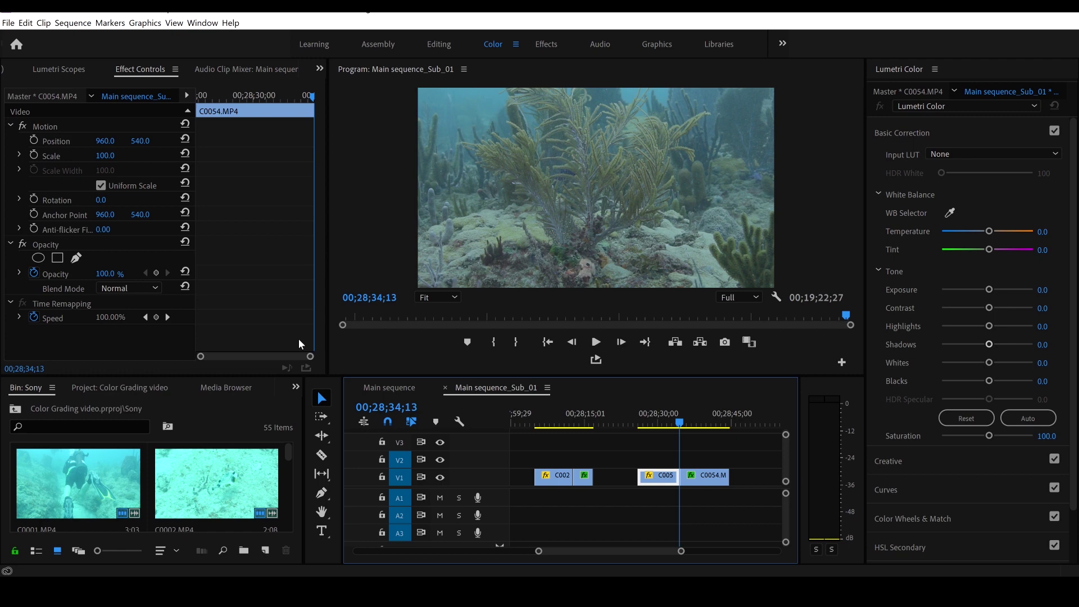
{"action": "key", "text": "ctrl+v"}
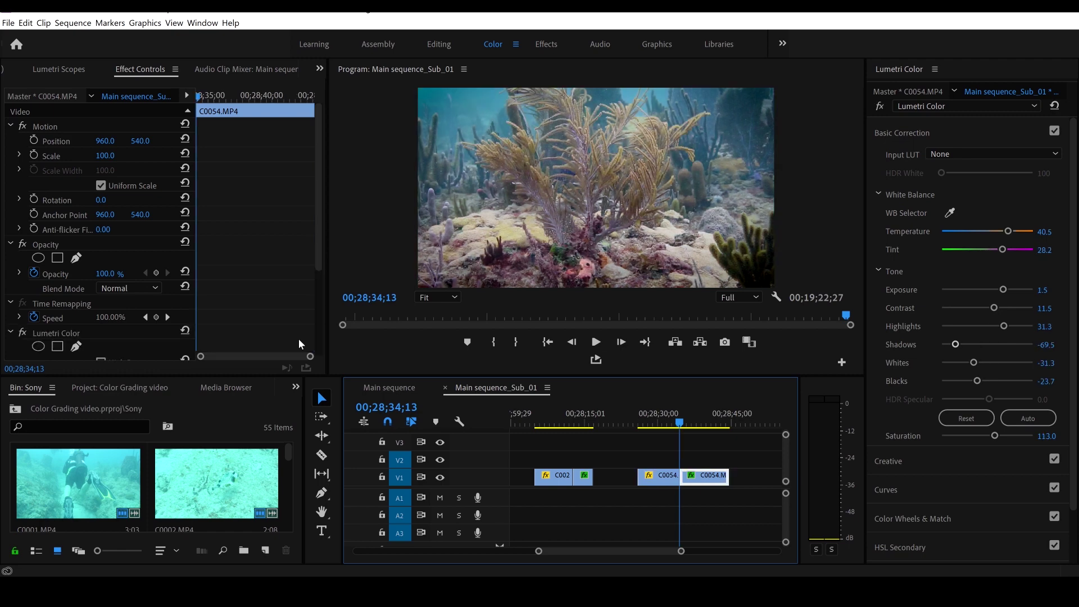
{"action": "key", "text": "ctrl+z"}
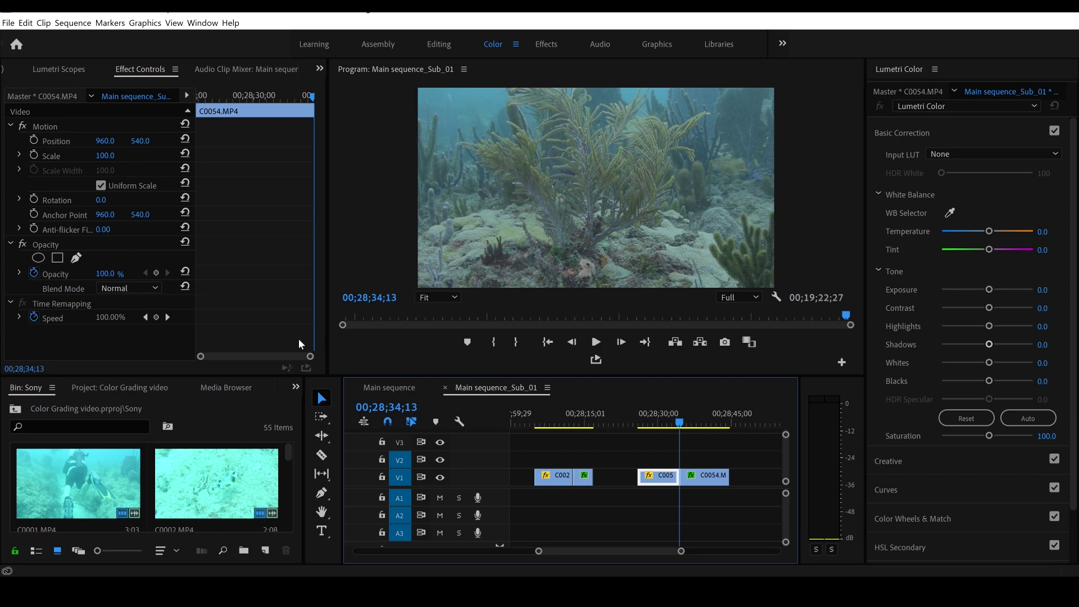
{"action": "key", "text": "ctrl+shift+z"}
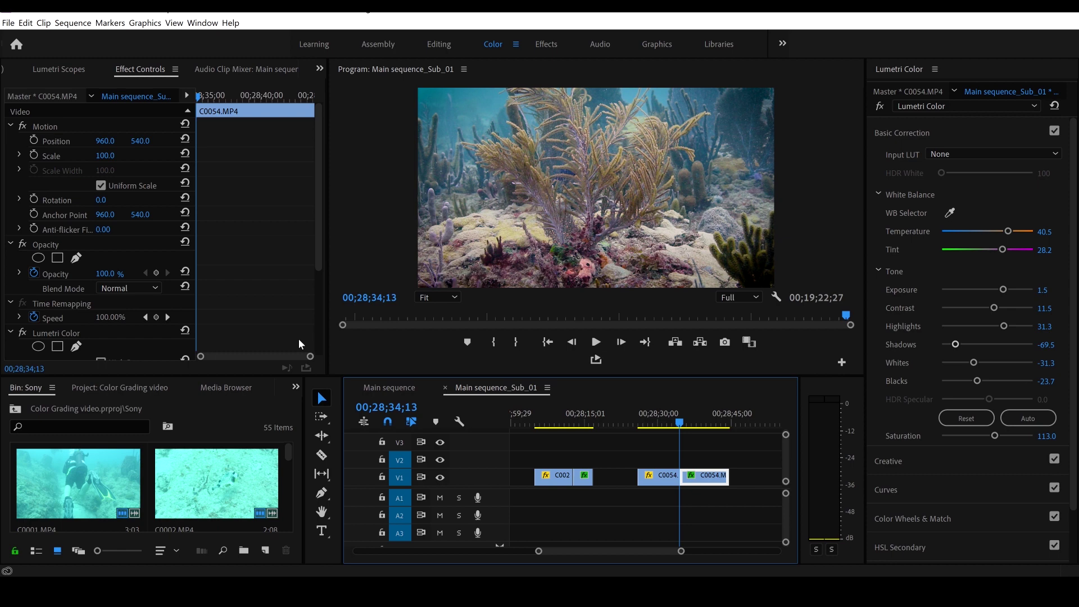
{"action": "key", "text": "ctrl+z"}
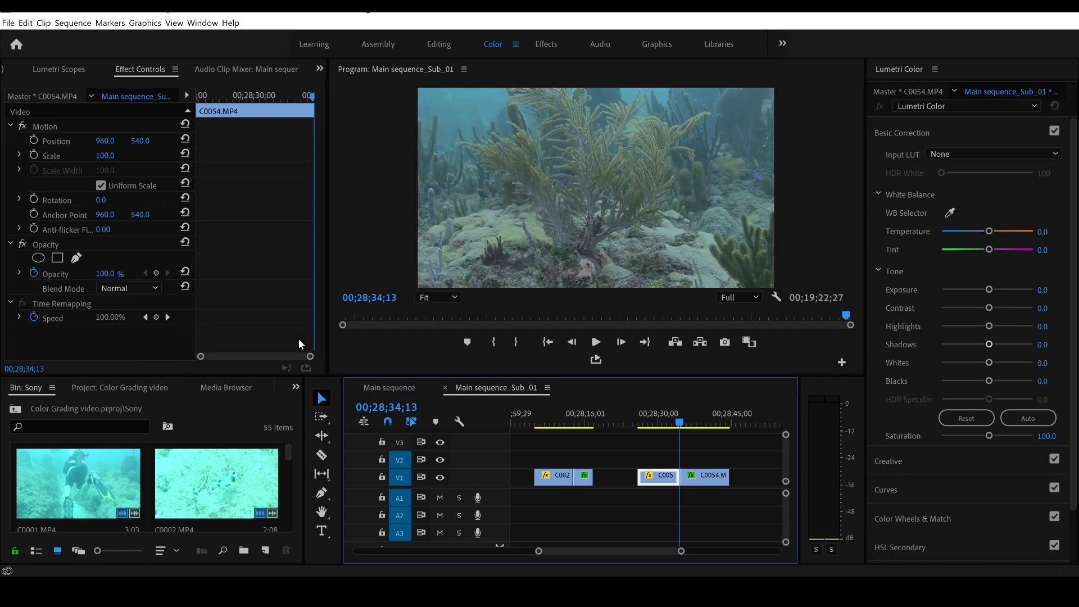
- Copy the first graded C0032 diver clip in the timeline
{"action": "scroll", "coordinate": [635, 551], "scroll_direction": "down", "scroll_amount": 5}
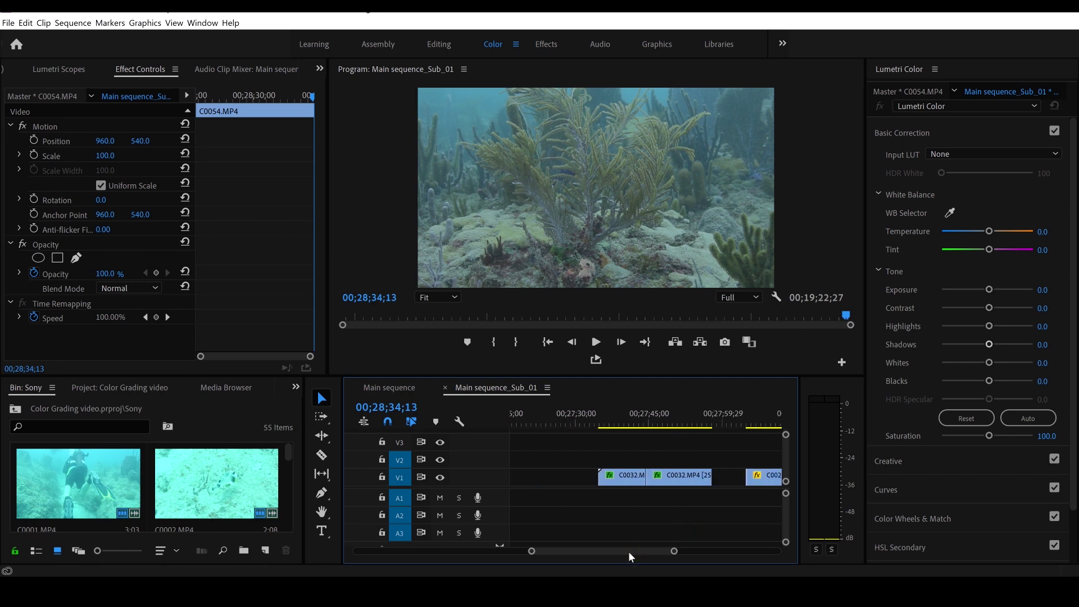
{"action": "scroll", "coordinate": [615, 552], "scroll_direction": "up", "scroll_amount": 5}
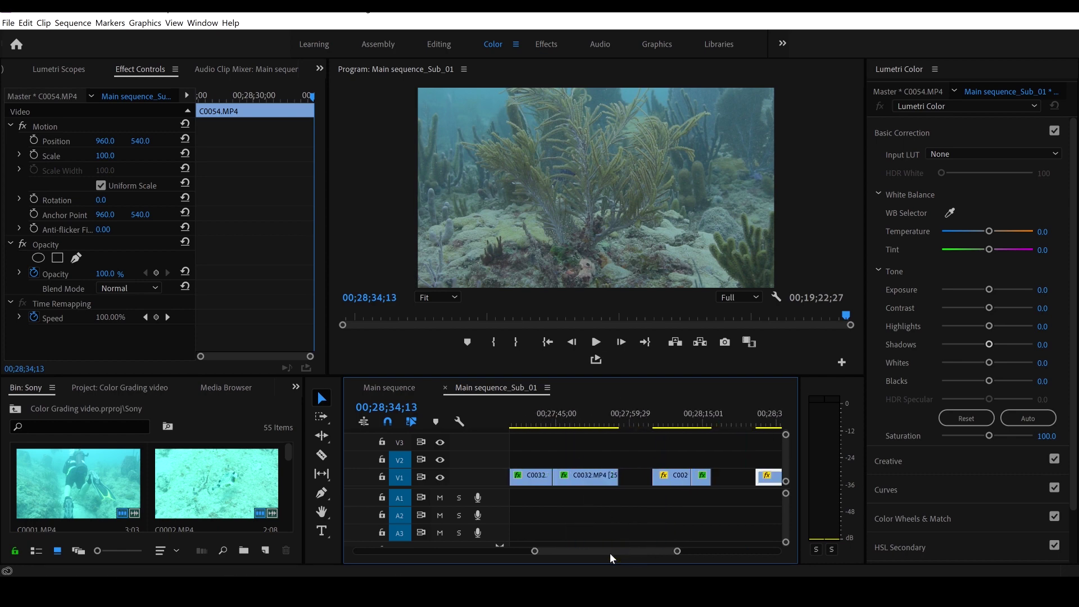
{"action": "left_click", "coordinate": [549, 420]}
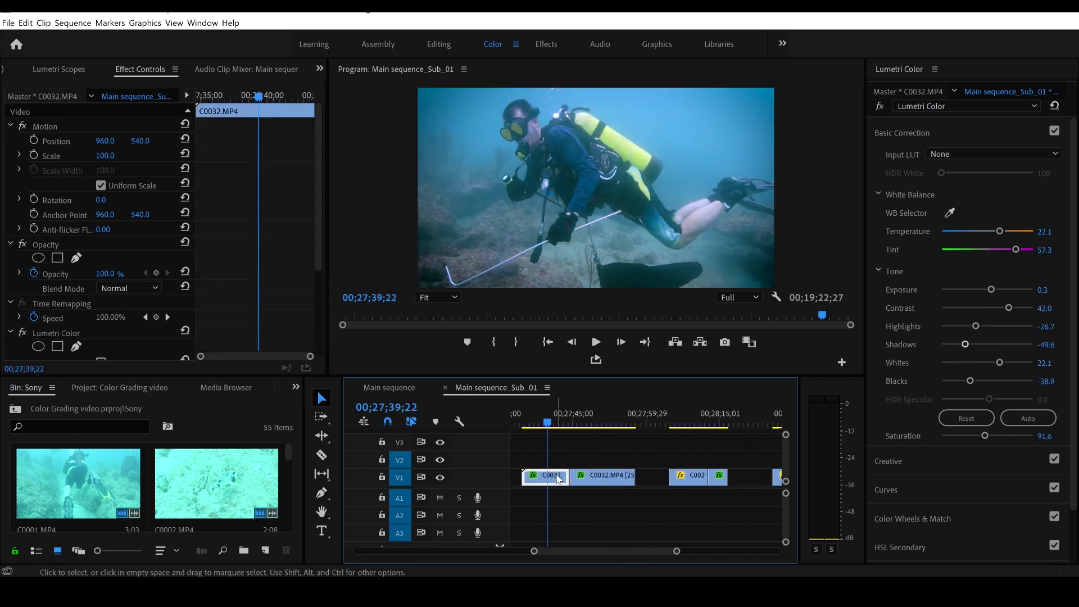
{"action": "right_click", "coordinate": [554, 477]}
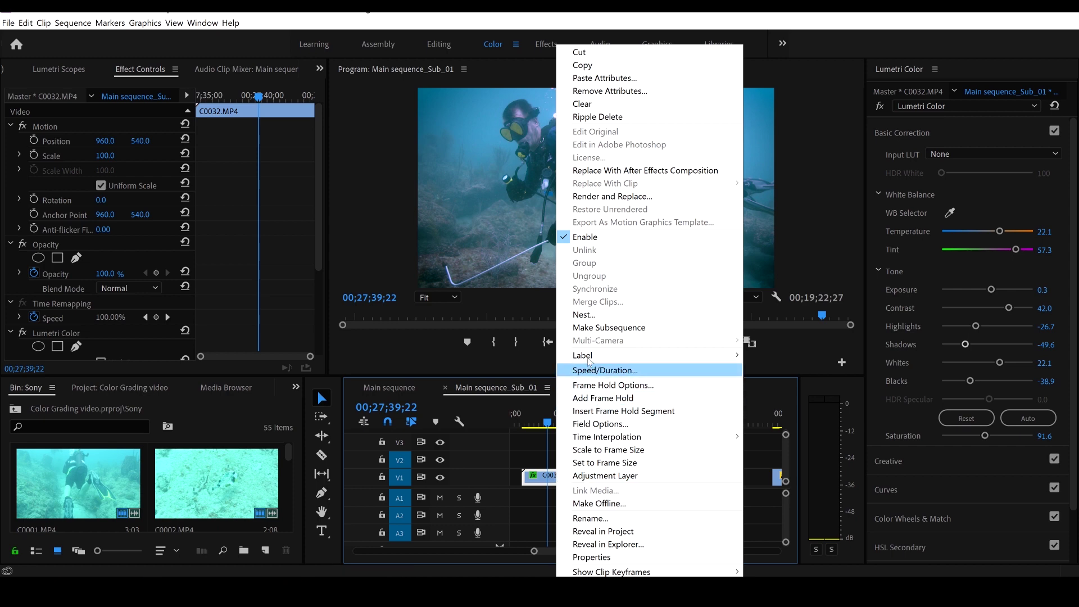
{"action": "left_click", "coordinate": [579, 65]}
- Try pasting only the Lumetri Color attribute onto the ungraded C0054 coral clip, and undo the paste
{"action": "left_click_drag", "start_coordinate": [542, 553], "coordinate": [549, 553]}
{"action": "left_click", "coordinate": [636, 477]}
{"action": "left_click", "coordinate": [630, 417]}
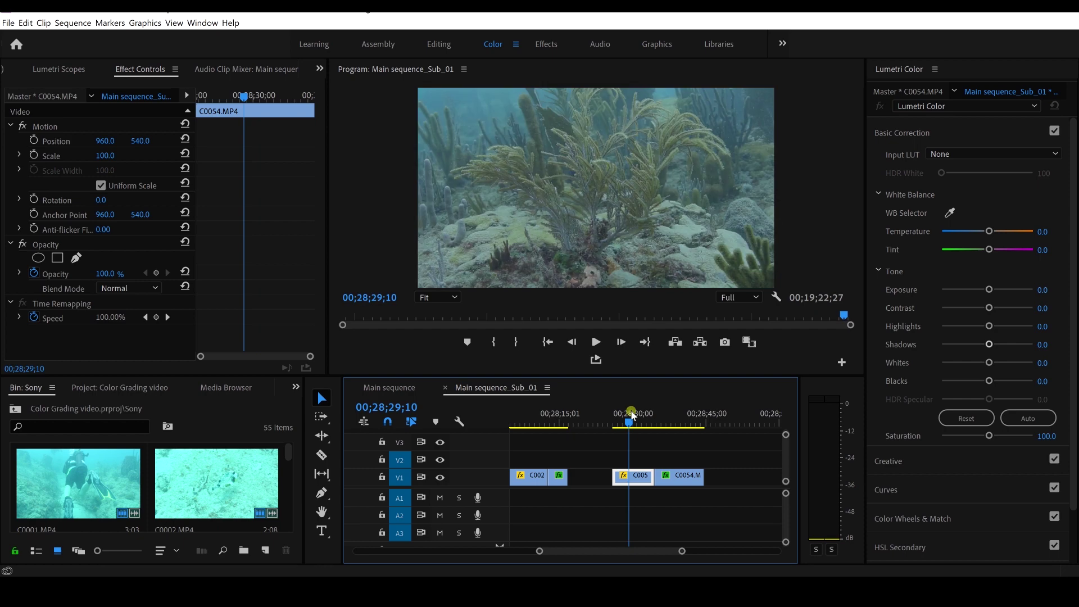
{"action": "right_click", "coordinate": [641, 476]}
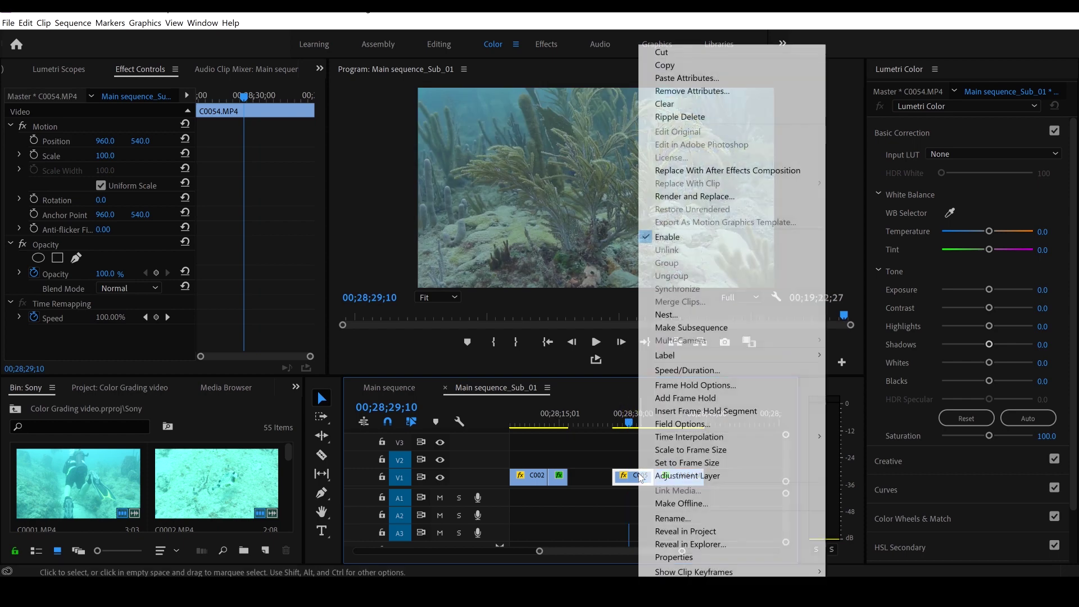
{"action": "left_click", "coordinate": [681, 80]}
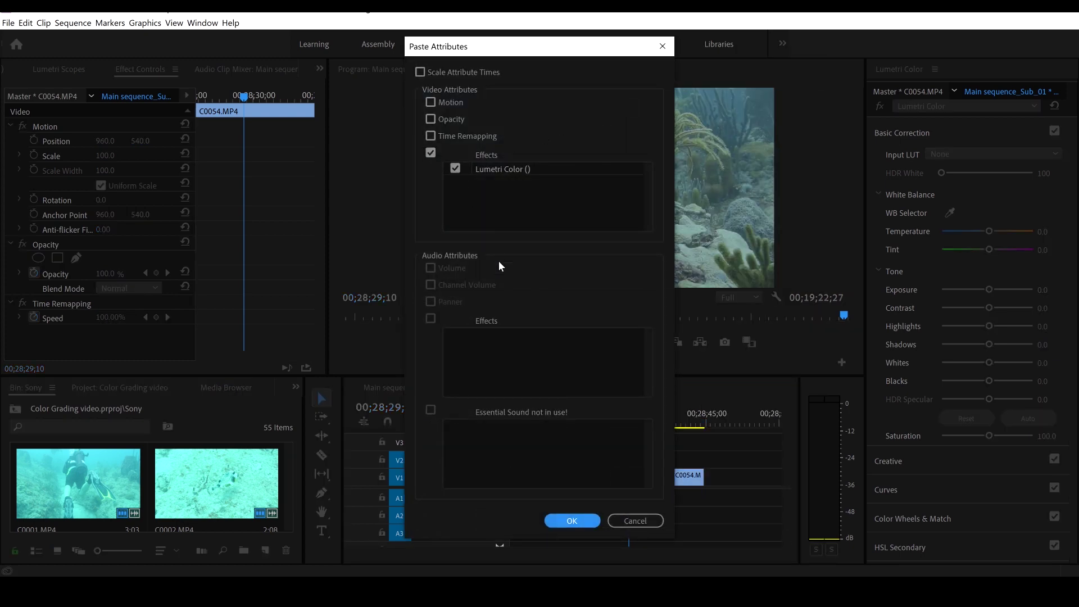
{"action": "left_click", "coordinate": [572, 521]}
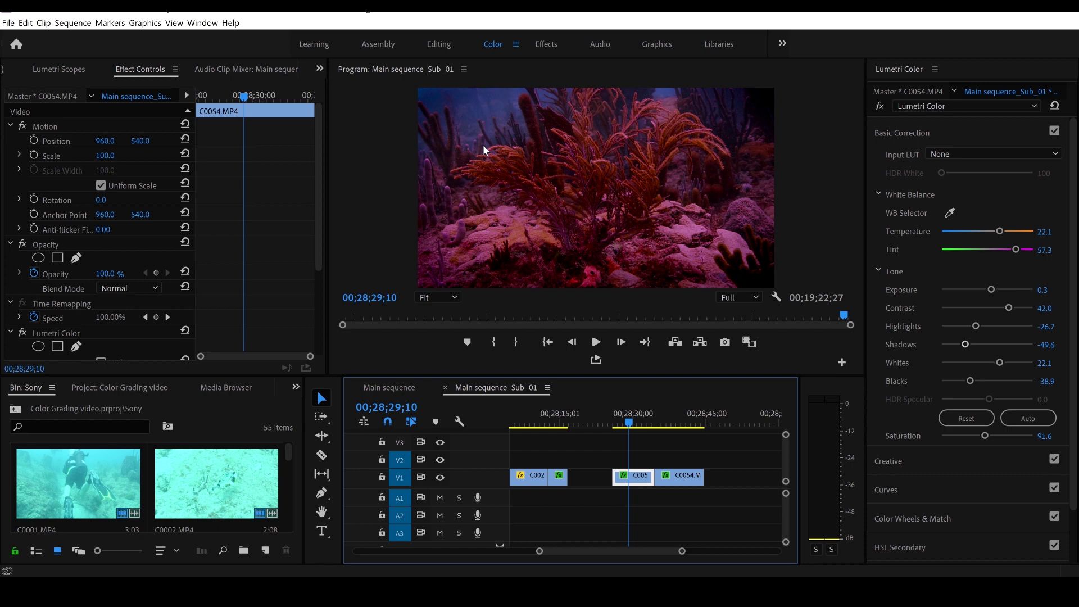
{"action": "key", "text": "ctrl+z"}
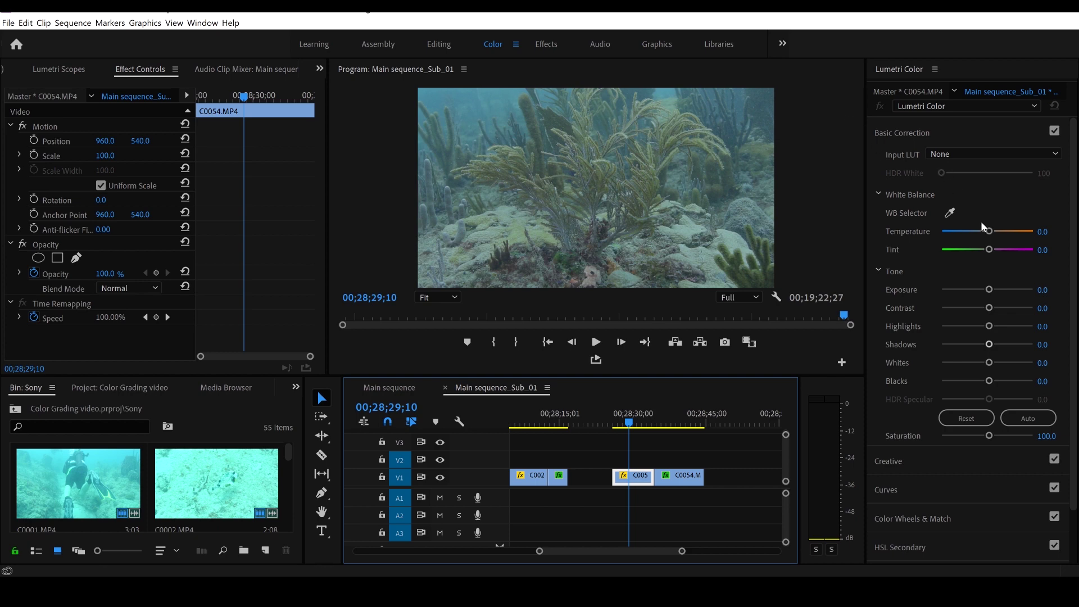
- Correct the ungraded coral clip's white balance with temperature 45.0 and tint 40.5, and raise its exposure to 0.6
{"action": "left_click_drag", "start_coordinate": [992, 248], "coordinate": [1011, 254]}
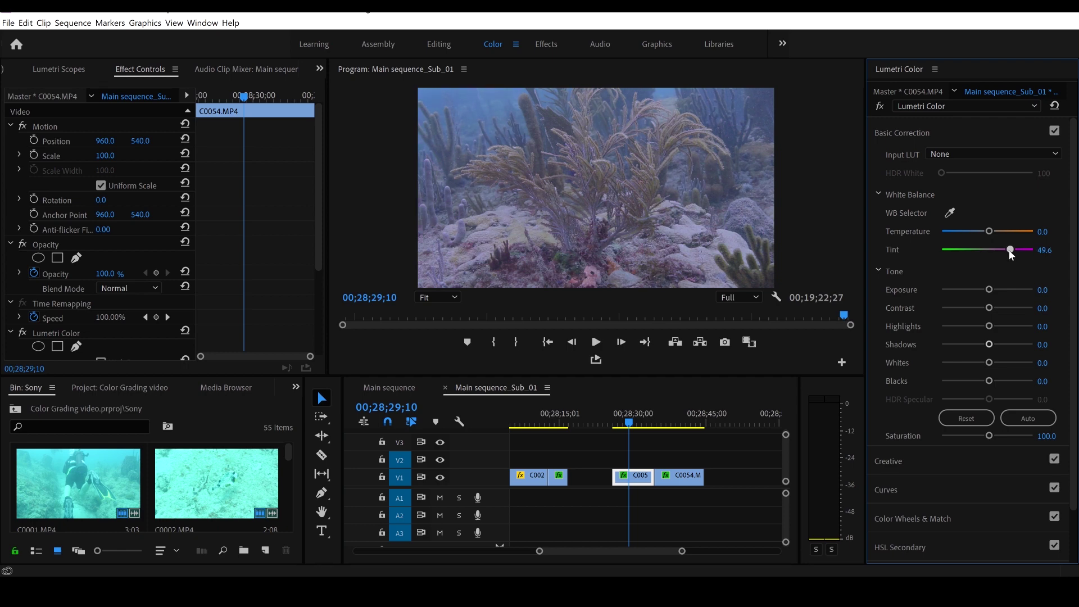
{"action": "left_click_drag", "start_coordinate": [993, 232], "coordinate": [1006, 232]}
{"action": "left_click_drag", "start_coordinate": [1011, 249], "coordinate": [1006, 252]}
{"action": "left_click_drag", "start_coordinate": [990, 290], "coordinate": [992, 291]}
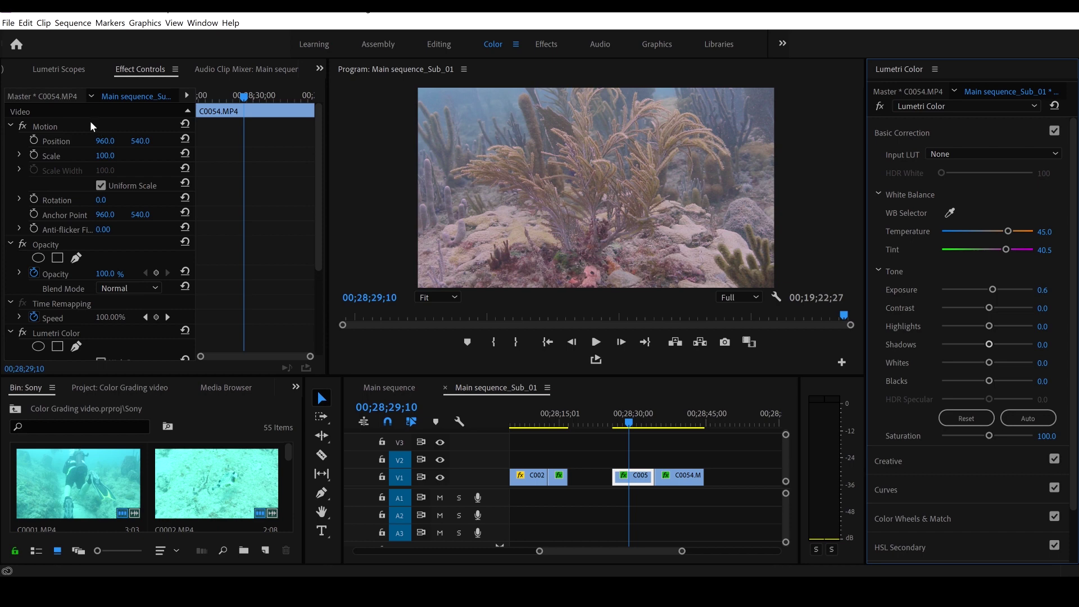
- Display the Lumetri scopes, raise the coral clip's exposure to 0.9 and contrast to 61.8, and reset highlights to 0.0
{"action": "left_click", "coordinate": [56, 70]}
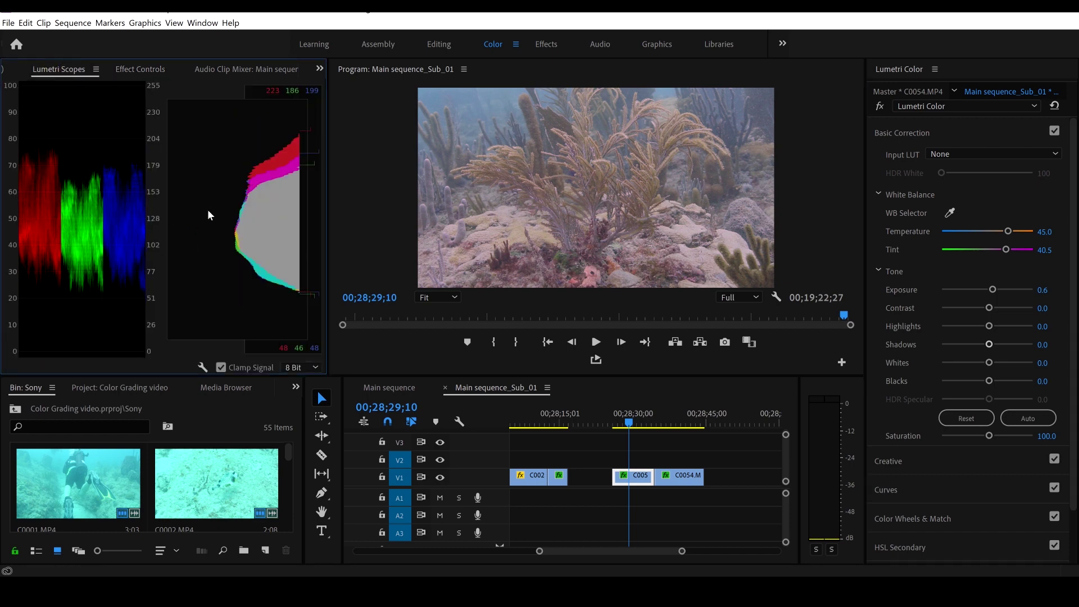
{"action": "left_click_drag", "start_coordinate": [993, 291], "coordinate": [991, 330]}
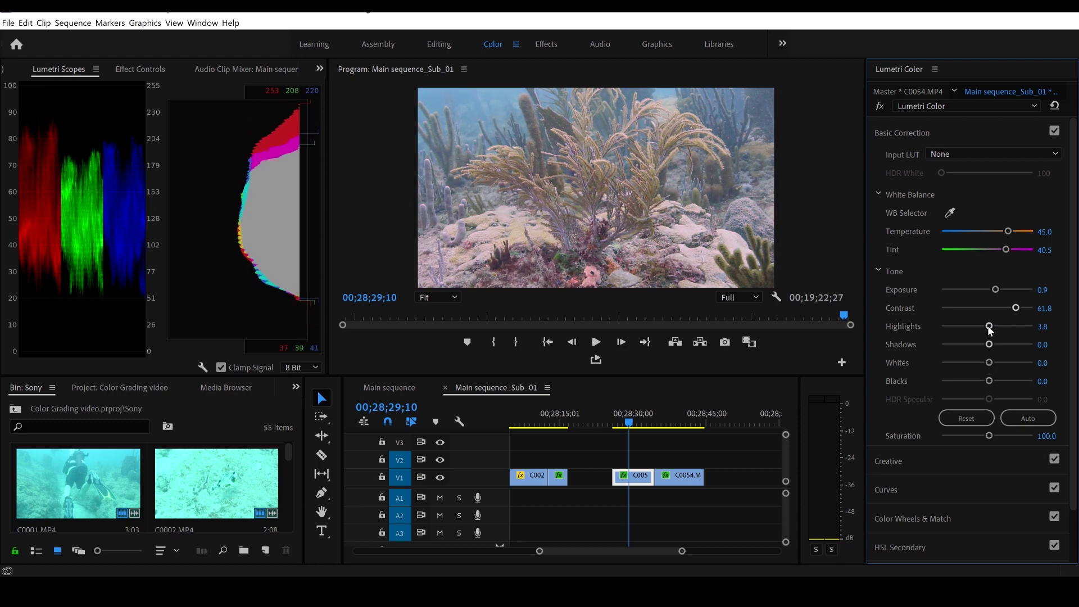
{"action": "double_click", "coordinate": [991, 330]}
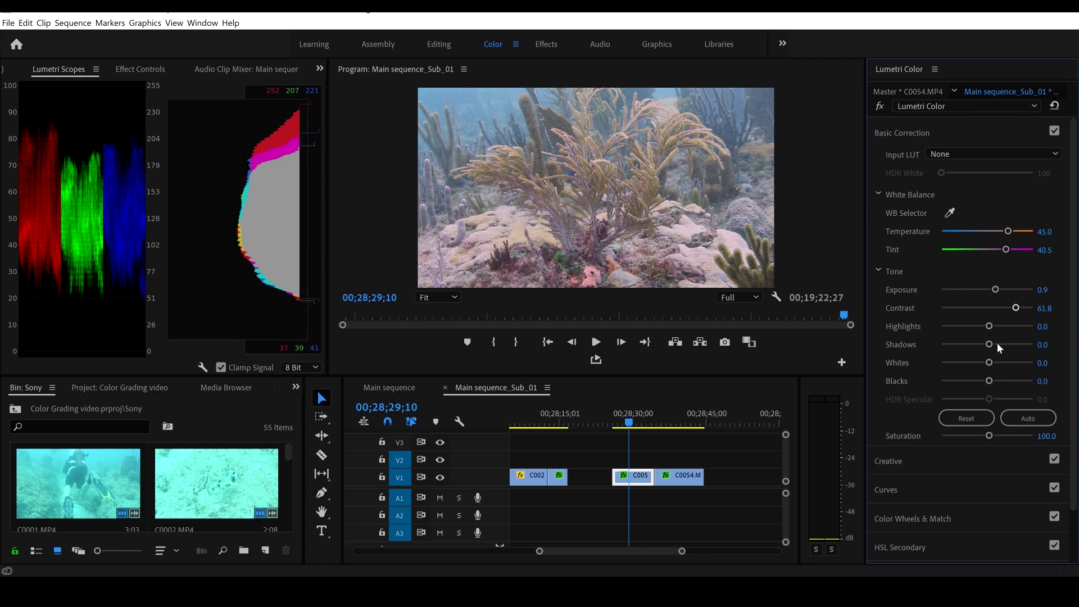
- Set shadows to -23.7, whites to 19.1, blacks to -16.0 and saturation to 113.0, and compare the clip with Basic Correction off and on
{"action": "left_click_drag", "start_coordinate": [993, 349], "coordinate": [979, 346]}
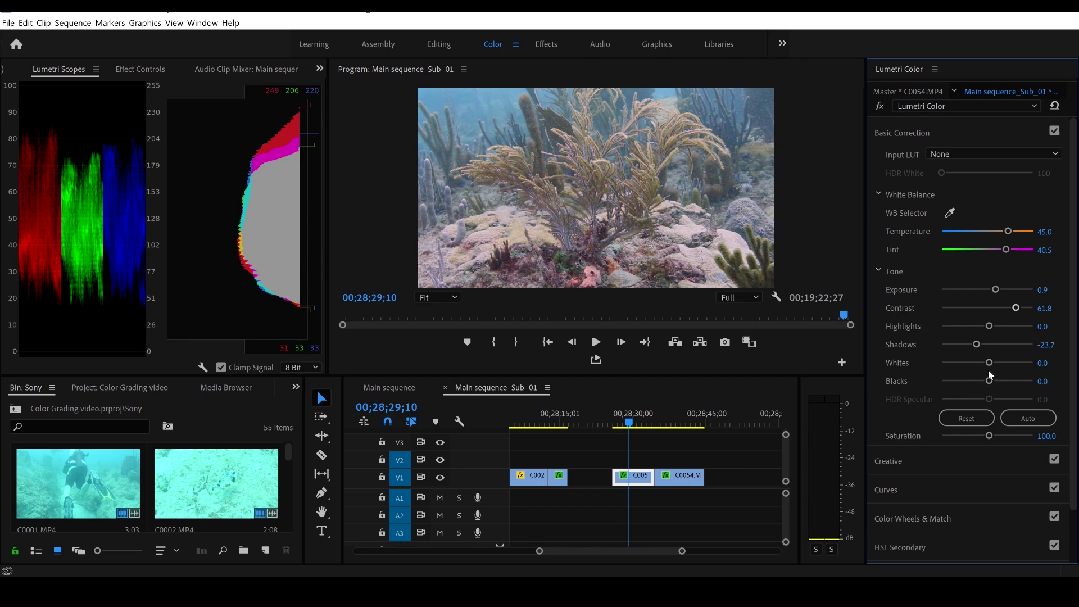
{"action": "mouse_move", "coordinate": [992, 364]}
{"action": "left_mouse_down"}
{"action": "mouse_move", "coordinate": [979, 363]}
{"action": "mouse_move", "coordinate": [994, 366]}
{"action": "mouse_move", "coordinate": [981, 381]}
{"action": "left_mouse_up"}
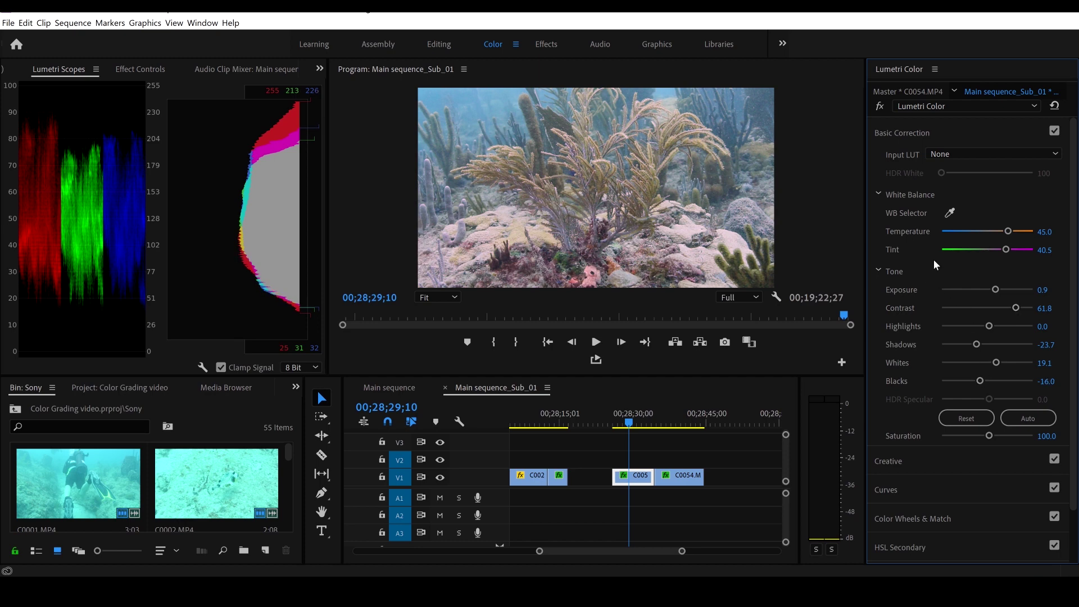
{"action": "mouse_move", "coordinate": [989, 436]}
{"action": "left_mouse_down"}
{"action": "mouse_move", "coordinate": [976, 438]}
{"action": "mouse_move", "coordinate": [994, 440]}
{"action": "left_mouse_up"}
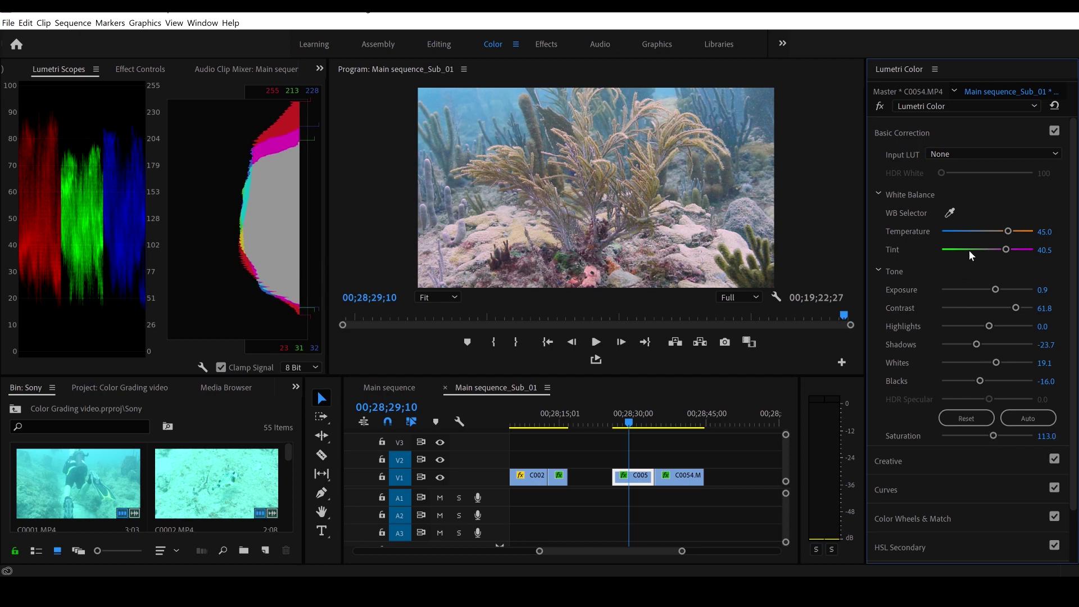
{"action": "left_click", "coordinate": [1055, 133]}
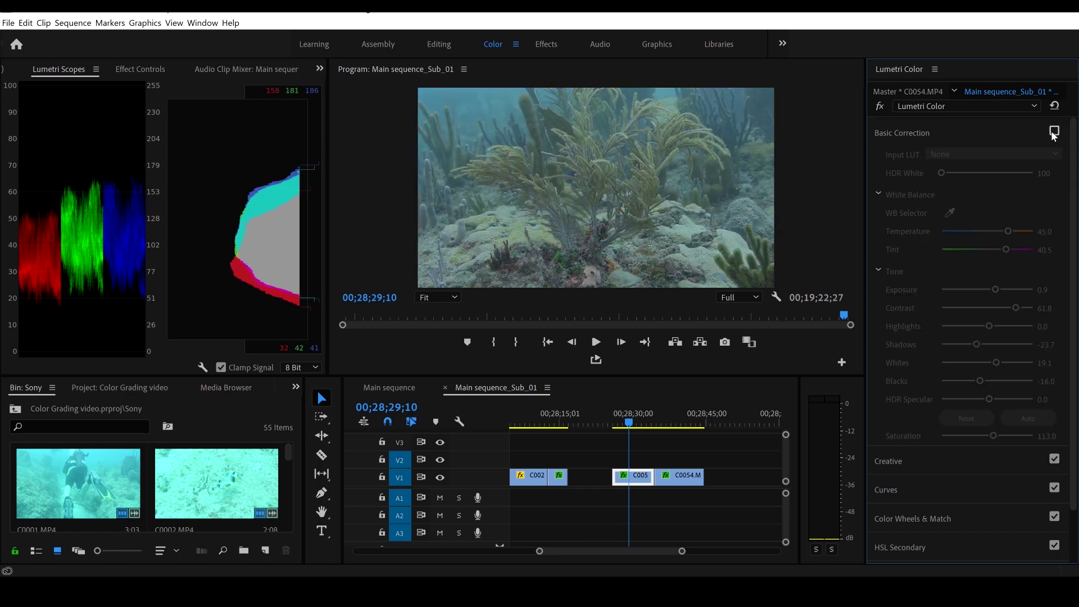
{"action": "left_click", "coordinate": [1055, 133]}
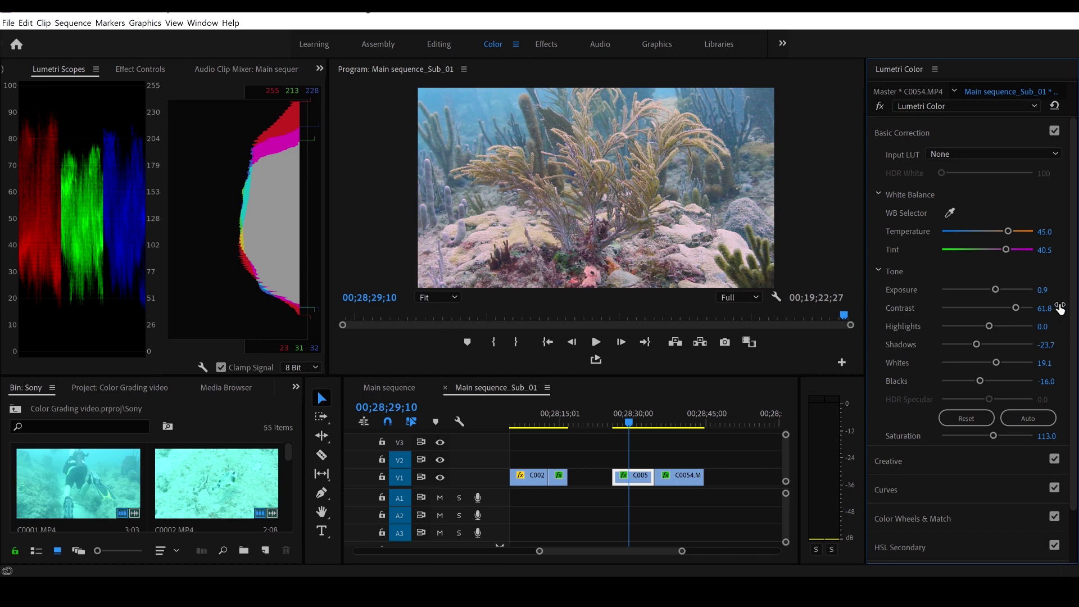
- Raise the coral clip's Creative vibrance to 22.1
{"action": "scroll", "coordinate": [1073, 276], "scroll_direction": "down", "scroll_amount": 2}
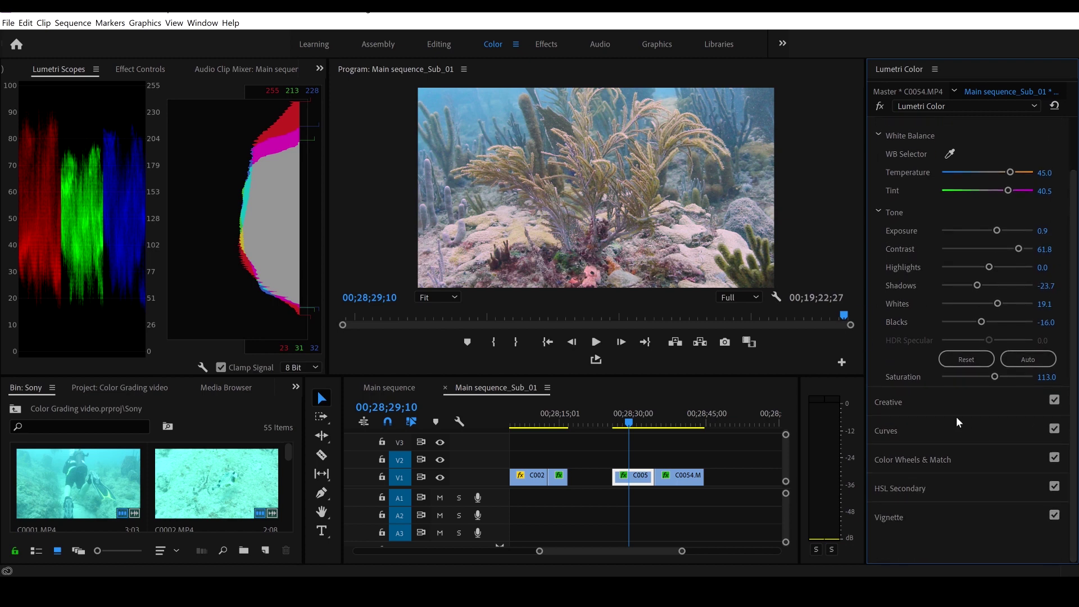
{"action": "left_click", "coordinate": [946, 407]}
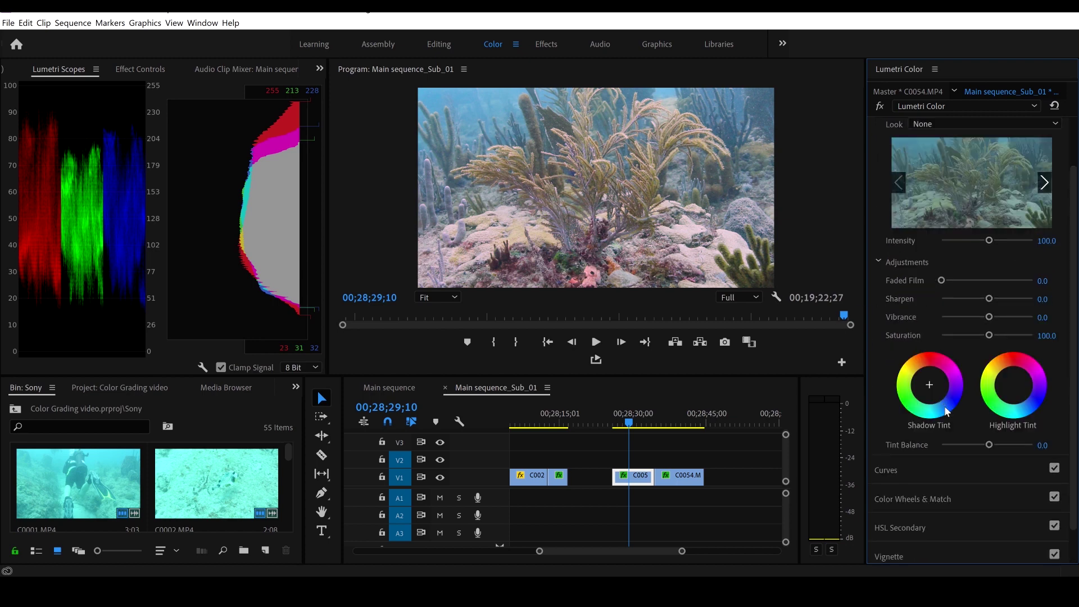
{"action": "left_click_drag", "start_coordinate": [990, 318], "coordinate": [1000, 321]}
- Shape the master RGB curve with a highlight point near the diagonal and slightly lowered midtone and shadow points
{"action": "left_click_drag", "start_coordinate": [1073, 278], "coordinate": [1076, 306]}
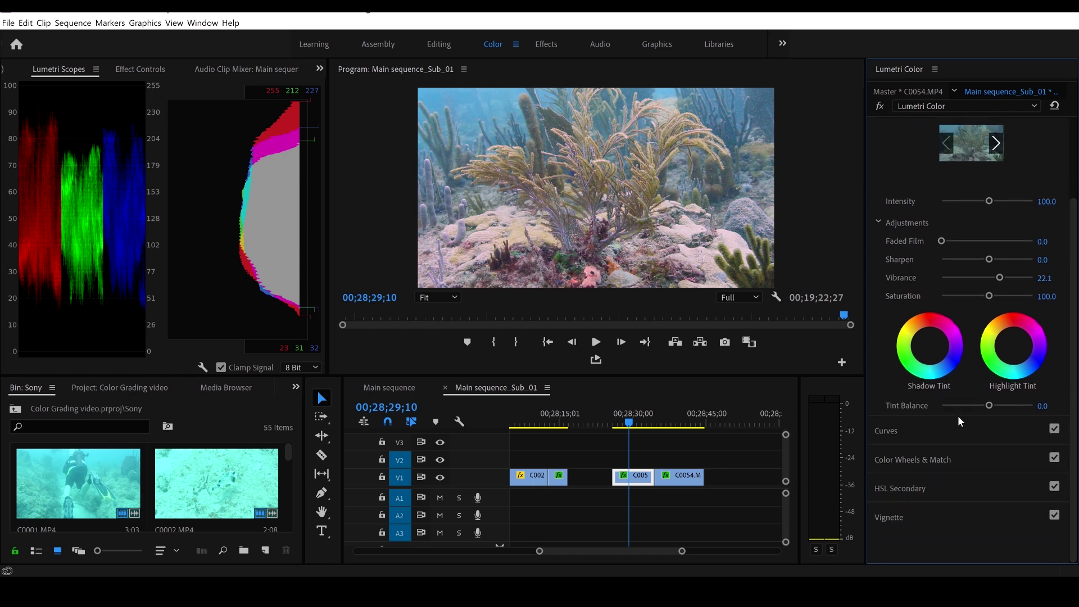
{"action": "left_click", "coordinate": [946, 428]}
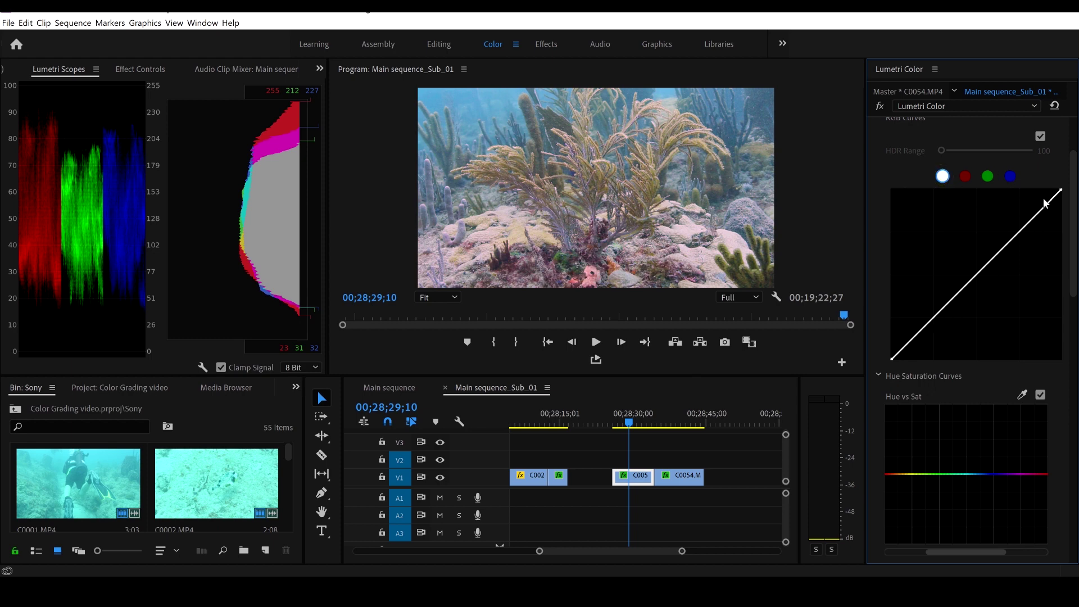
{"action": "mouse_move", "coordinate": [1049, 206]}
{"action": "left_mouse_down"}
{"action": "mouse_move", "coordinate": [1056, 212]}
{"action": "mouse_move", "coordinate": [1048, 207]}
{"action": "left_mouse_up"}
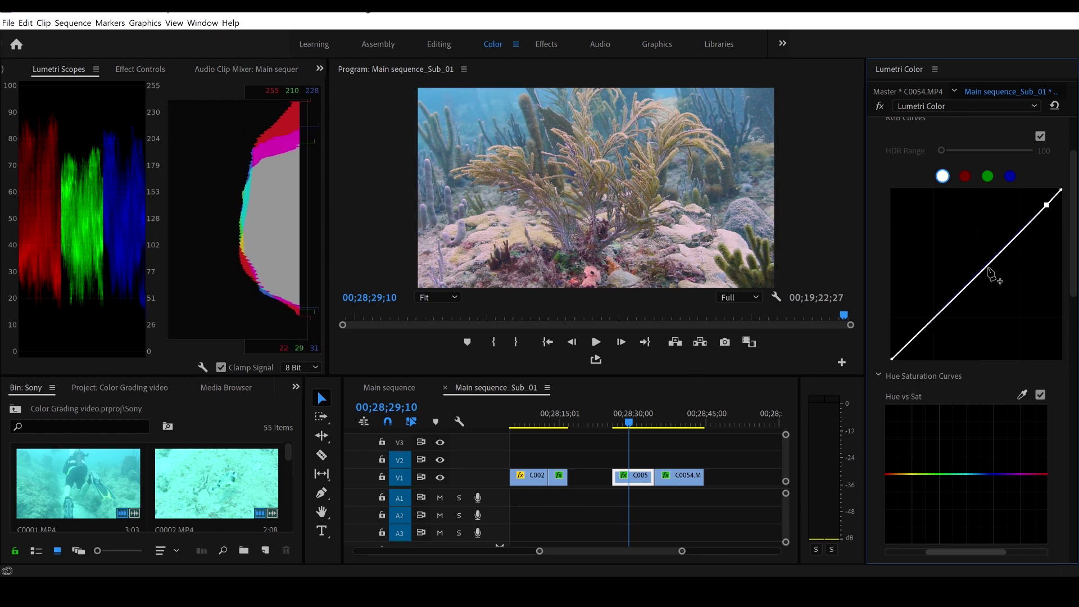
{"action": "left_click_drag", "start_coordinate": [985, 268], "coordinate": [993, 269]}
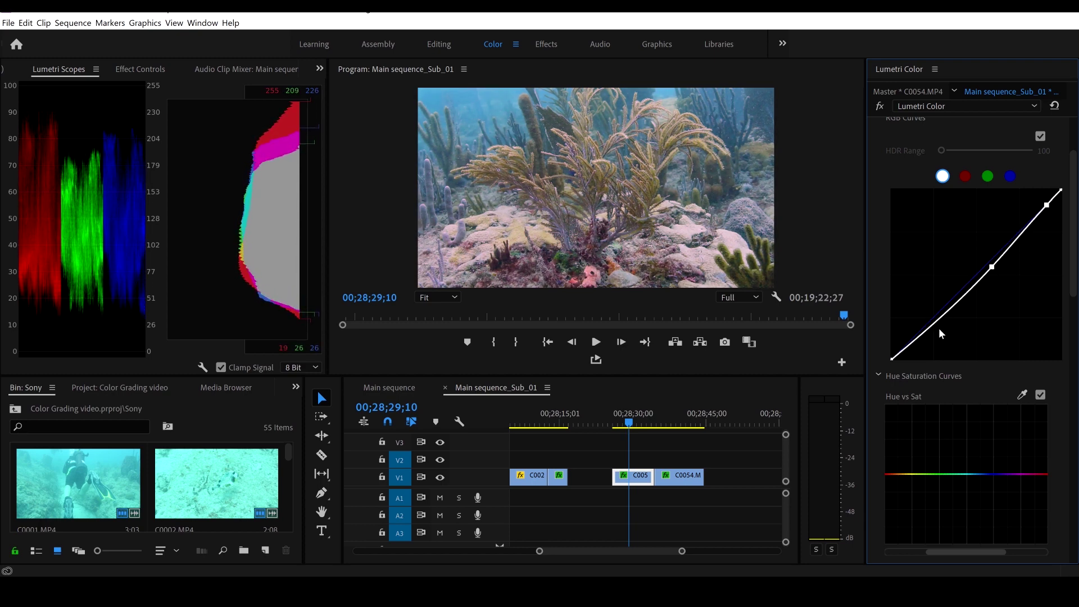
{"action": "left_click", "coordinate": [915, 341]}
{"action": "left_click_drag", "start_coordinate": [916, 344], "coordinate": [918, 342]}
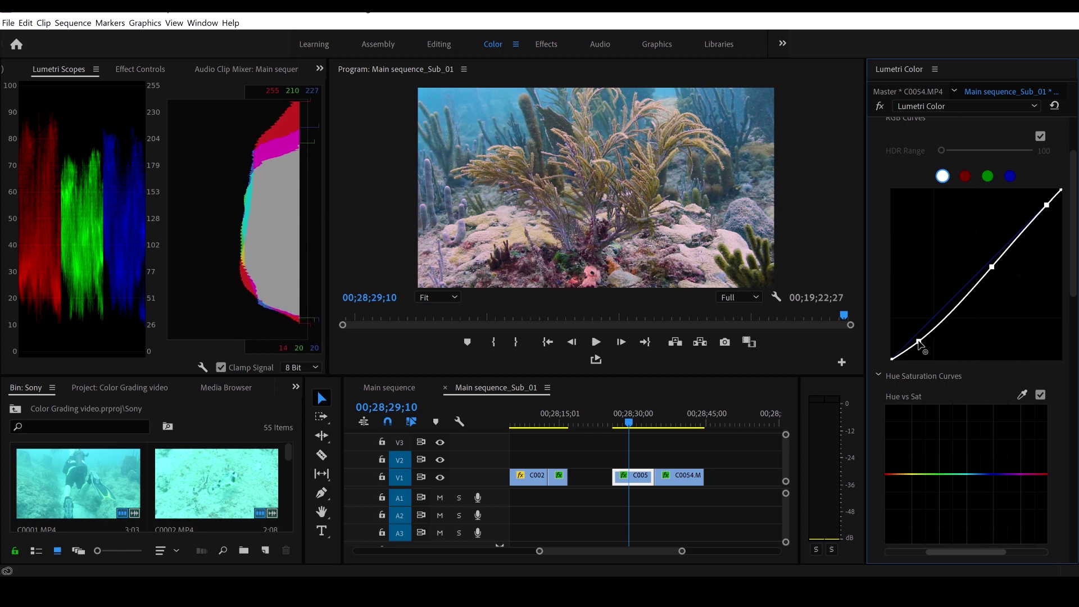
- Add highlight, midtone and shadow points to the red curve, lifting the reds slightly
{"action": "left_click", "coordinate": [966, 177]}
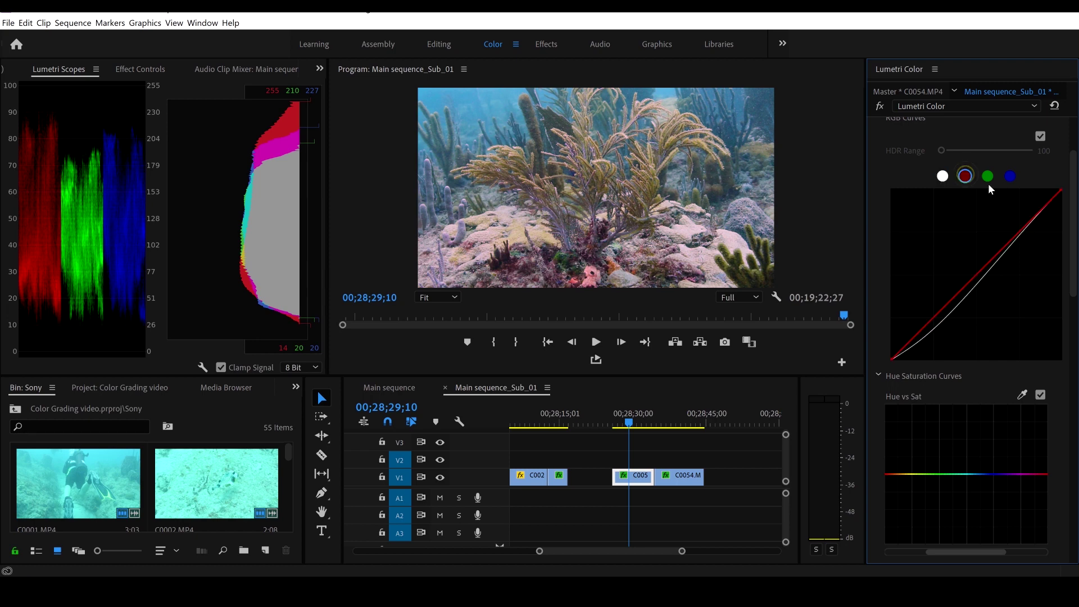
{"action": "left_click_drag", "start_coordinate": [1045, 211], "coordinate": [1042, 212]}
{"action": "left_click_drag", "start_coordinate": [986, 265], "coordinate": [990, 268]}
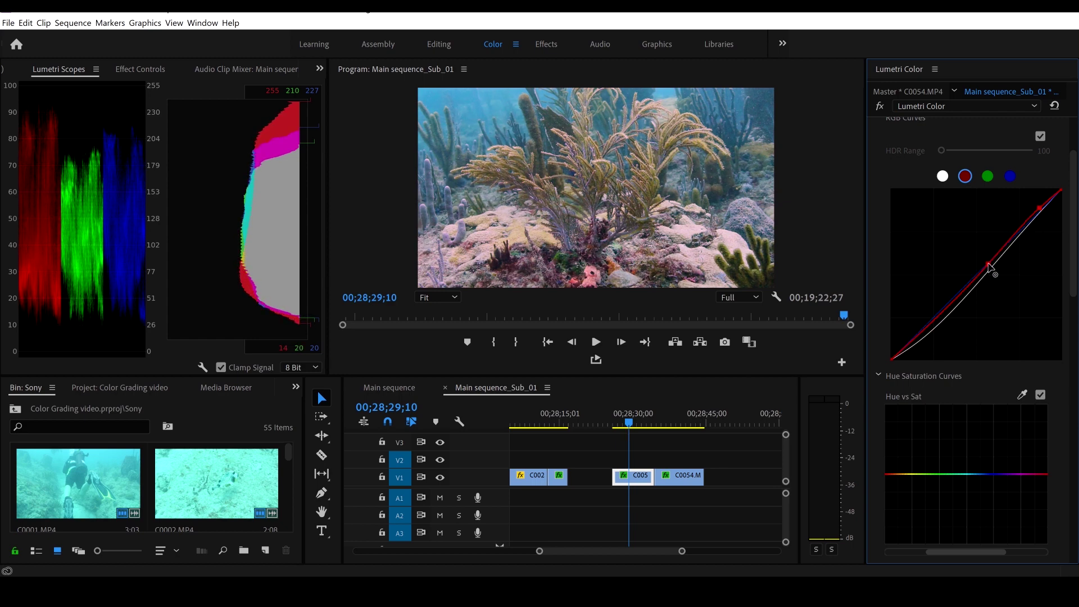
{"action": "left_click_drag", "start_coordinate": [923, 332], "coordinate": [924, 324]}
- Add a highlight point and a midtone point to the green curve, keeping both close to the diagonal
{"action": "left_click", "coordinate": [988, 176]}
{"action": "left_click_drag", "start_coordinate": [1049, 206], "coordinate": [1043, 208]}
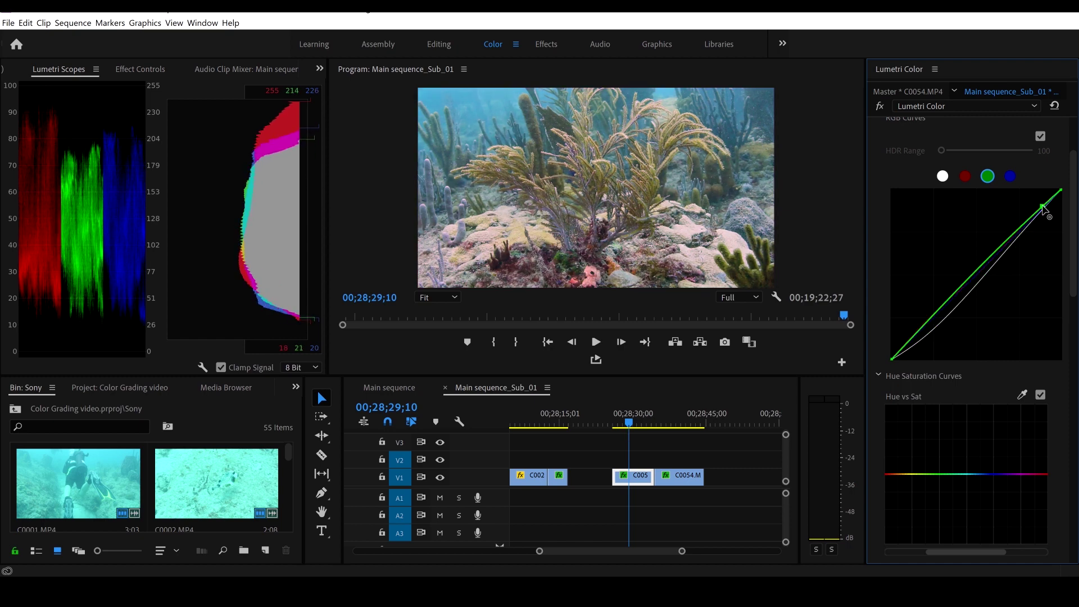
{"action": "left_click_drag", "start_coordinate": [989, 262], "coordinate": [984, 271]}
- Lower the blue curve slightly with a single highlight point, removing its midtone point, and compare the clip with RGB Curves off and on
{"action": "left_click_drag", "start_coordinate": [1047, 212], "coordinate": [1045, 209]}
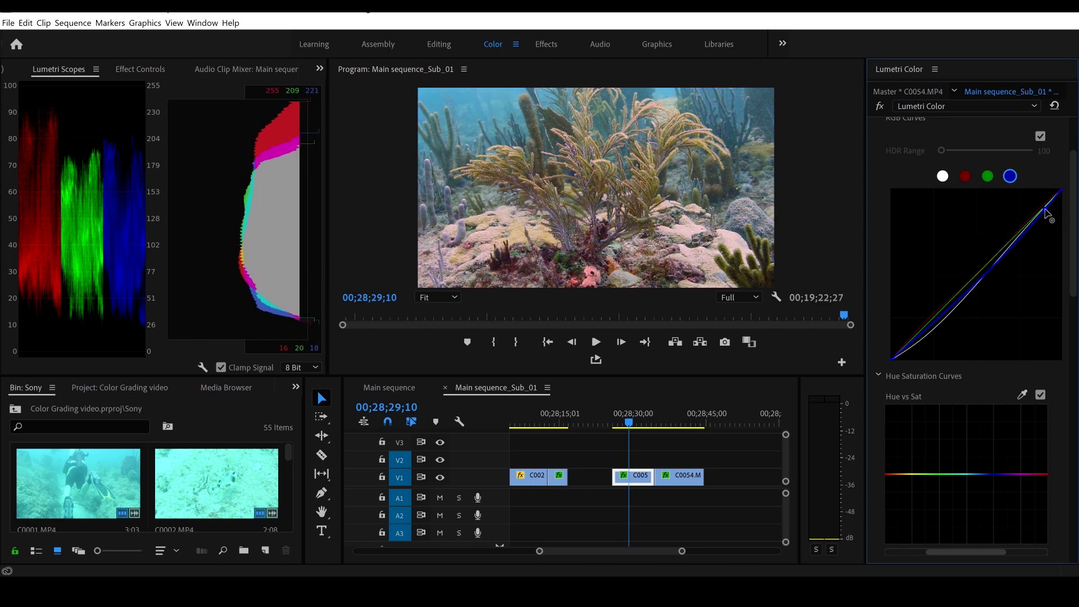
{"action": "left_click_drag", "start_coordinate": [985, 276], "coordinate": [986, 273]}
{"action": "left_click", "coordinate": [987, 272], "text": "ctrl"}
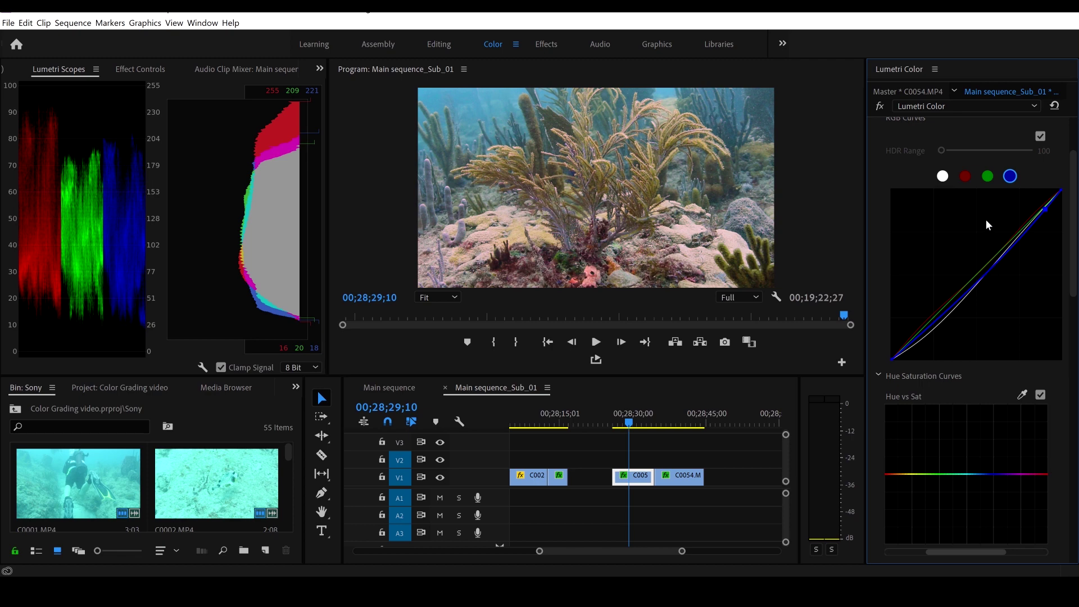
{"action": "left_click", "coordinate": [1041, 137]}
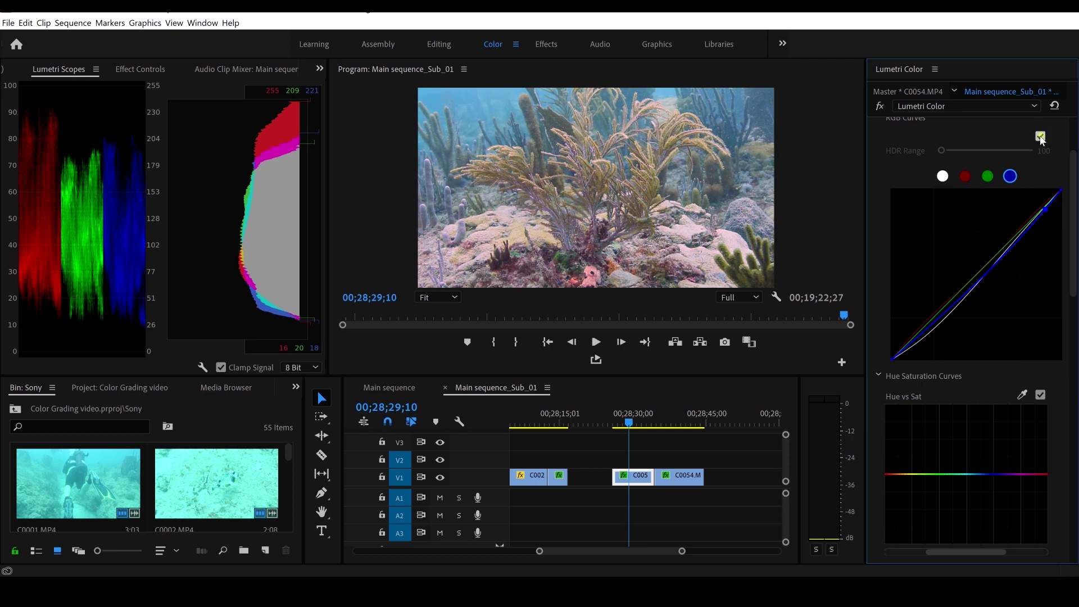
{"action": "left_click", "coordinate": [1041, 137]}
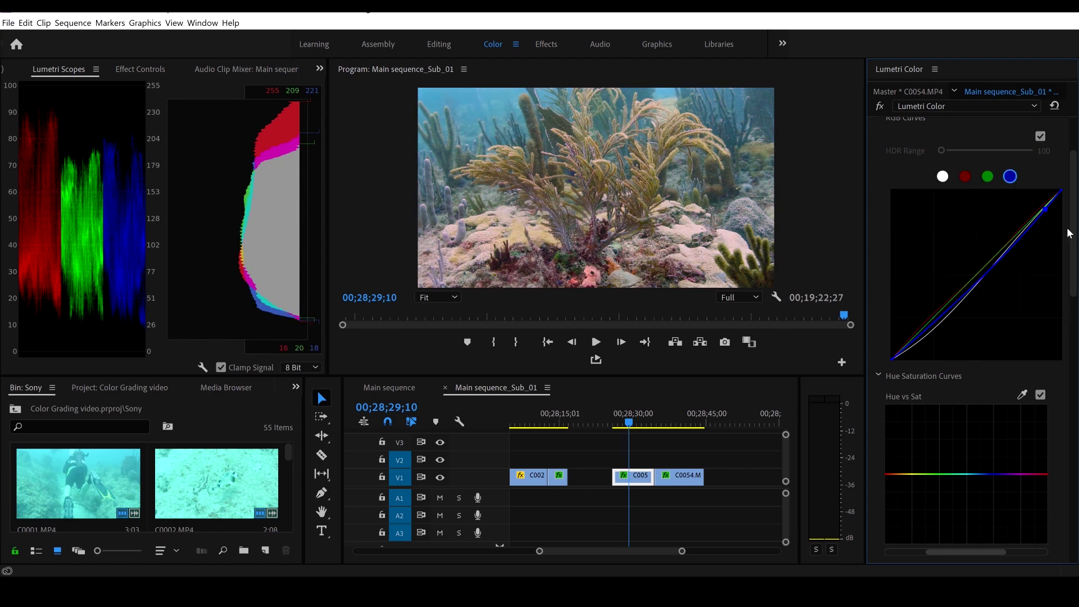
- Shape the Hue vs Sat curve to boost reds, yellows and blues and reduce greens, and compare the clip with it off and on
{"action": "left_click_drag", "start_coordinate": [1071, 231], "coordinate": [1076, 297]}
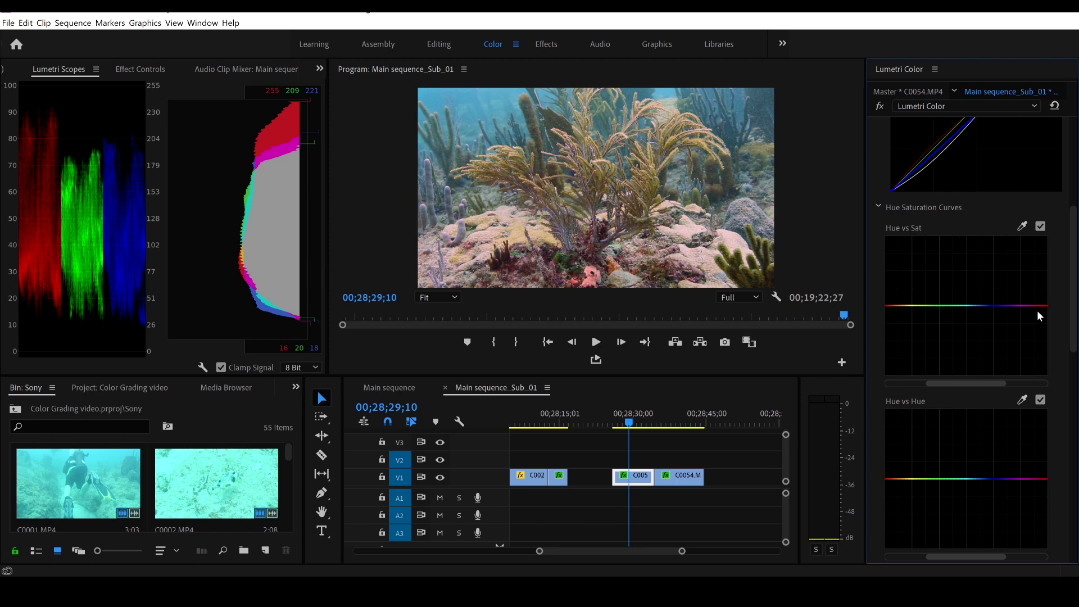
{"action": "mouse_move", "coordinate": [1043, 305]}
{"action": "left_mouse_down"}
{"action": "mouse_move", "coordinate": [1048, 220]}
{"action": "mouse_move", "coordinate": [1043, 291]}
{"action": "left_mouse_up"}
{"action": "mouse_move", "coordinate": [941, 290]}
{"action": "left_mouse_down"}
{"action": "mouse_move", "coordinate": [942, 323]}
{"action": "mouse_move", "coordinate": [917, 289]}
{"action": "mouse_move", "coordinate": [925, 306]}
{"action": "mouse_move", "coordinate": [919, 298]}
{"action": "left_mouse_up"}
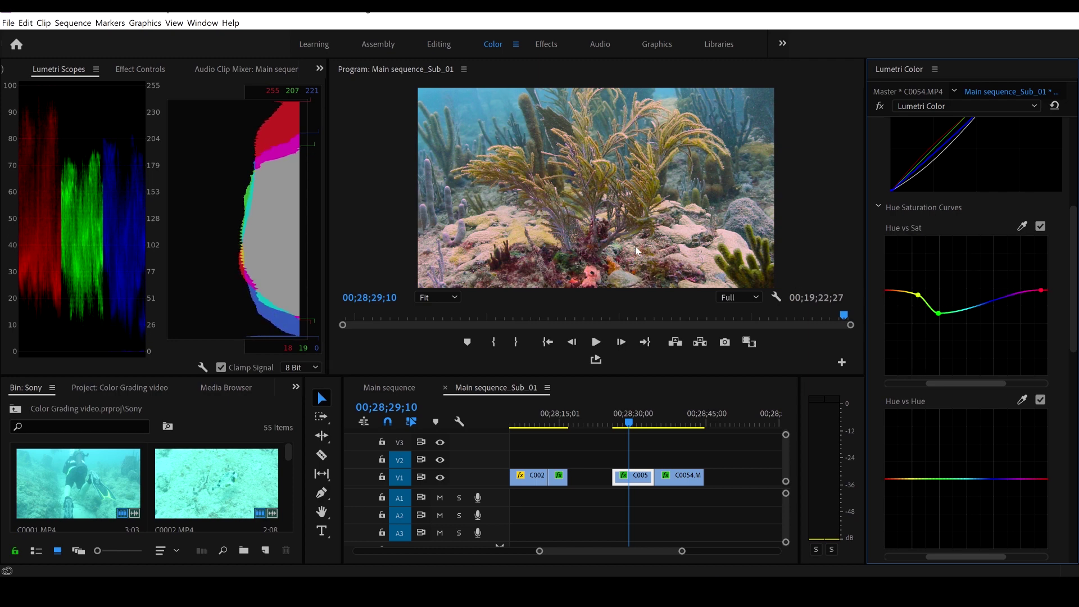
{"action": "mouse_move", "coordinate": [999, 304]}
{"action": "left_mouse_down"}
{"action": "mouse_move", "coordinate": [997, 323]}
{"action": "mouse_move", "coordinate": [999, 284]}
{"action": "left_mouse_up"}
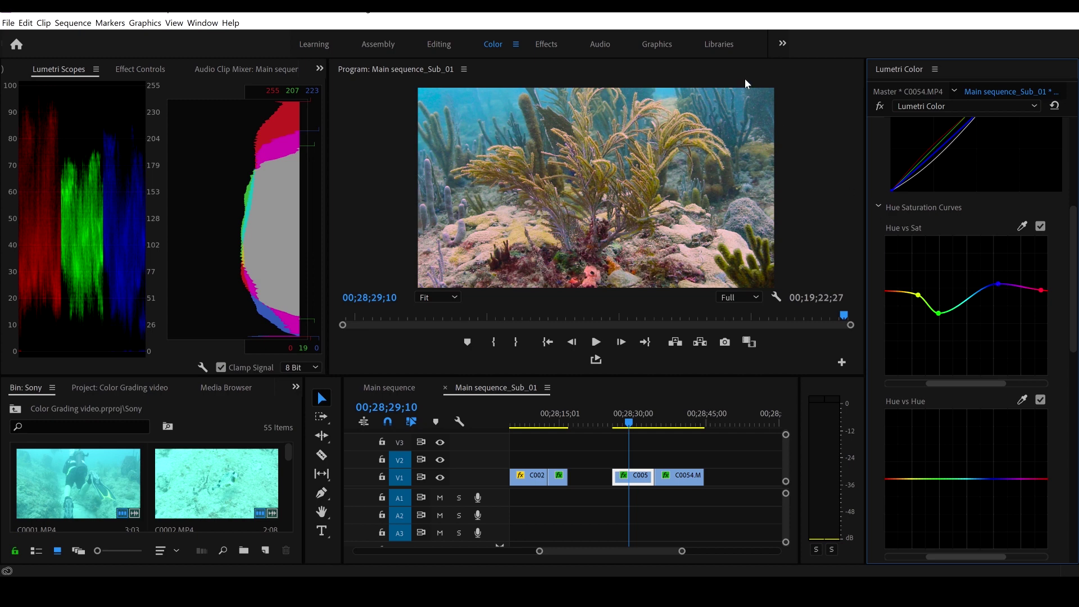
{"action": "left_click", "coordinate": [1040, 226]}
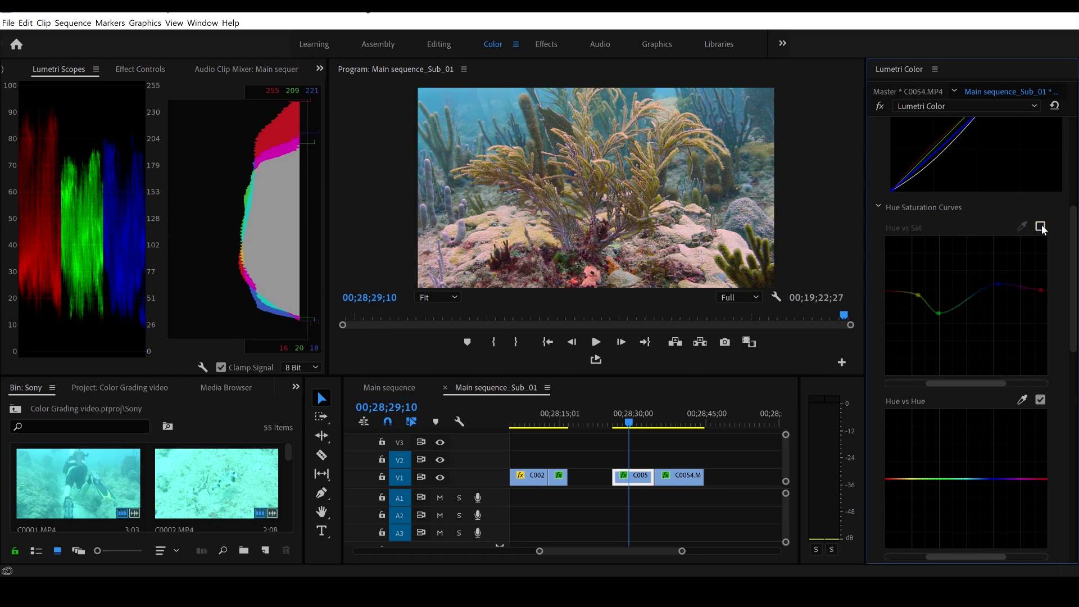
{"action": "left_click", "coordinate": [1041, 227]}
- Shape the Hue vs Luma curve with a raised blue point, a lowered green point, and points at yellow and red
{"action": "left_click_drag", "start_coordinate": [1075, 231], "coordinate": [1078, 347]}
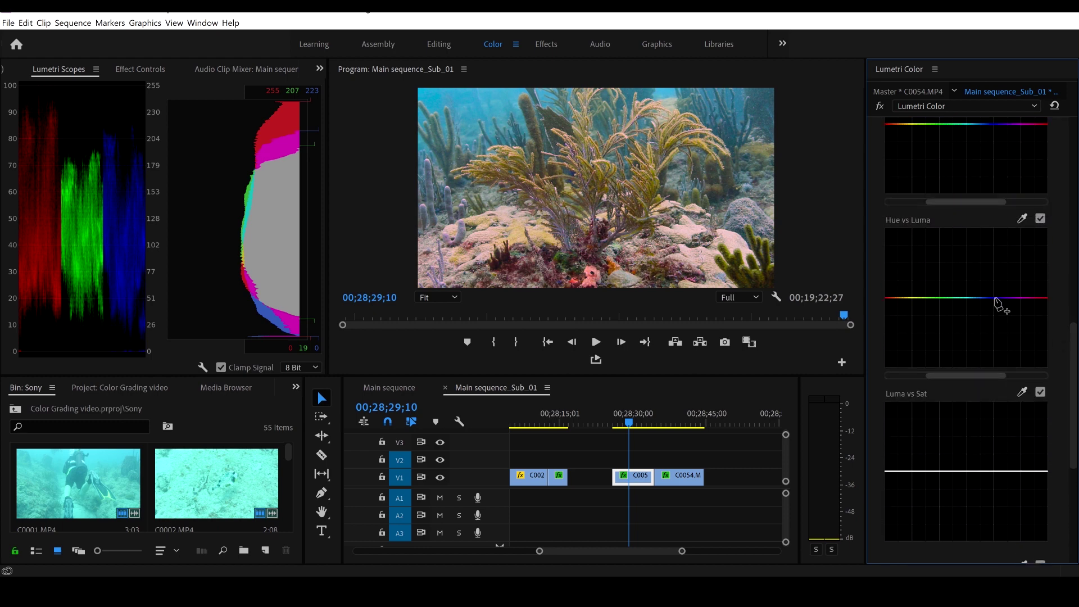
{"action": "left_click_drag", "start_coordinate": [996, 298], "coordinate": [998, 292]}
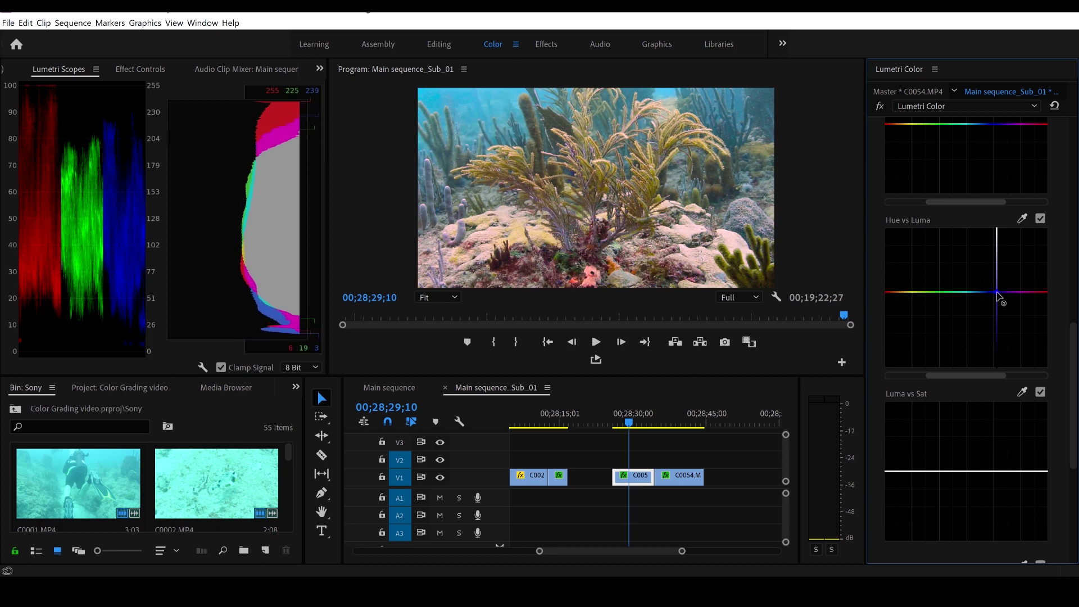
{"action": "left_click", "coordinate": [912, 293]}
{"action": "left_click_drag", "start_coordinate": [912, 292], "coordinate": [933, 311]}
{"action": "left_click", "coordinate": [934, 294]}
{"action": "left_click_drag", "start_coordinate": [1038, 294], "coordinate": [1038, 298]}
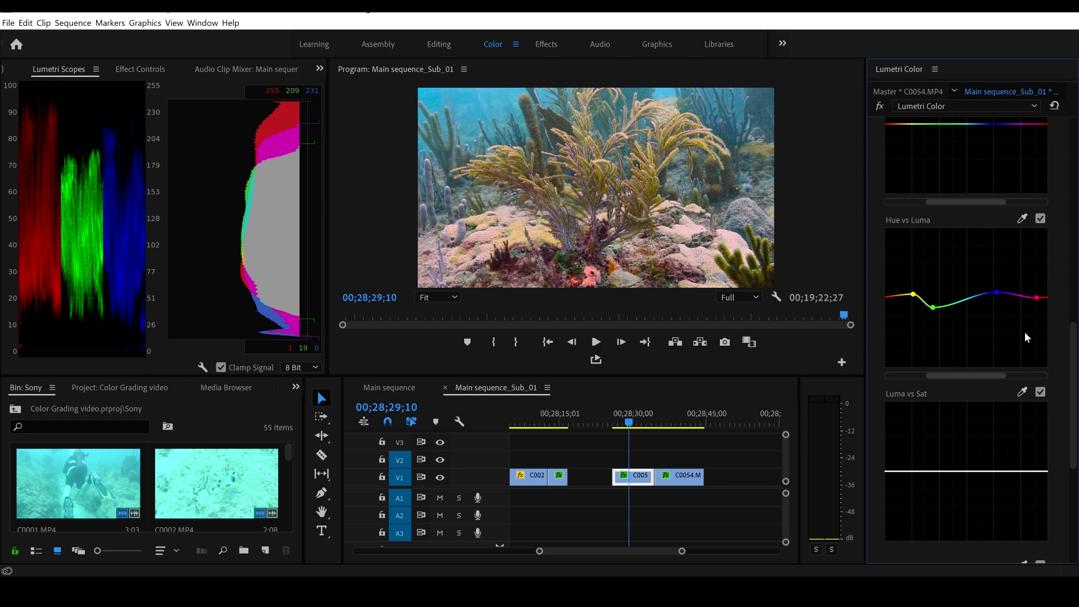
- Remove the red point from the Hue vs Luma curve and compare the clip with that curve off and on
{"action": "key", "text": "Delete"}
{"action": "left_click", "coordinate": [1040, 219]}
{"action": "left_click", "coordinate": [1041, 219]}
{"action": "left_click", "coordinate": [1040, 219]}
{"action": "left_click", "coordinate": [1041, 219]}
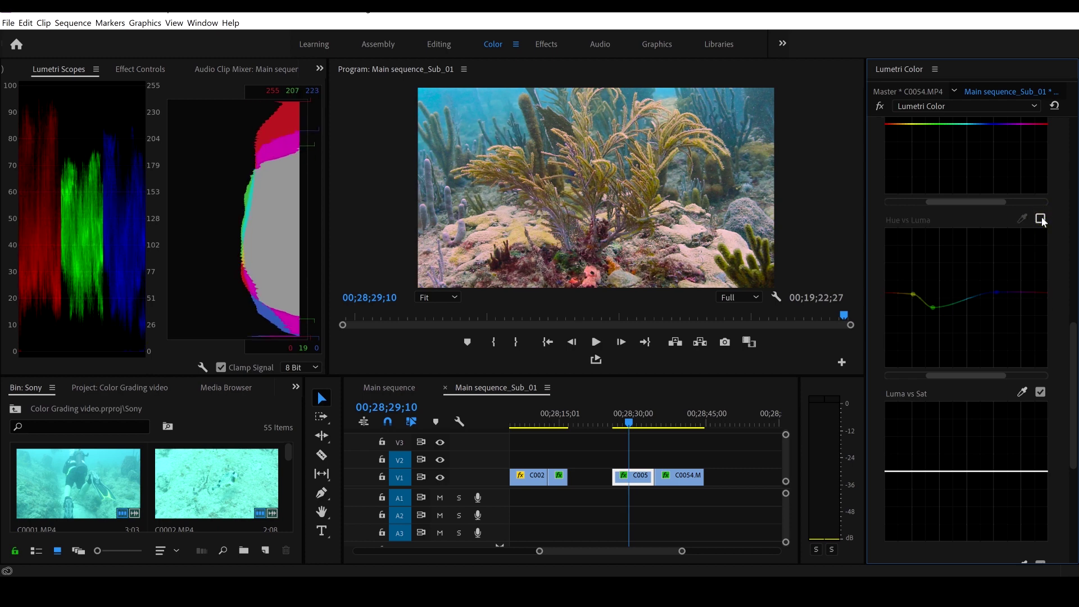
{"action": "left_click", "coordinate": [1041, 219]}
{"action": "left_click", "coordinate": [1040, 219]}
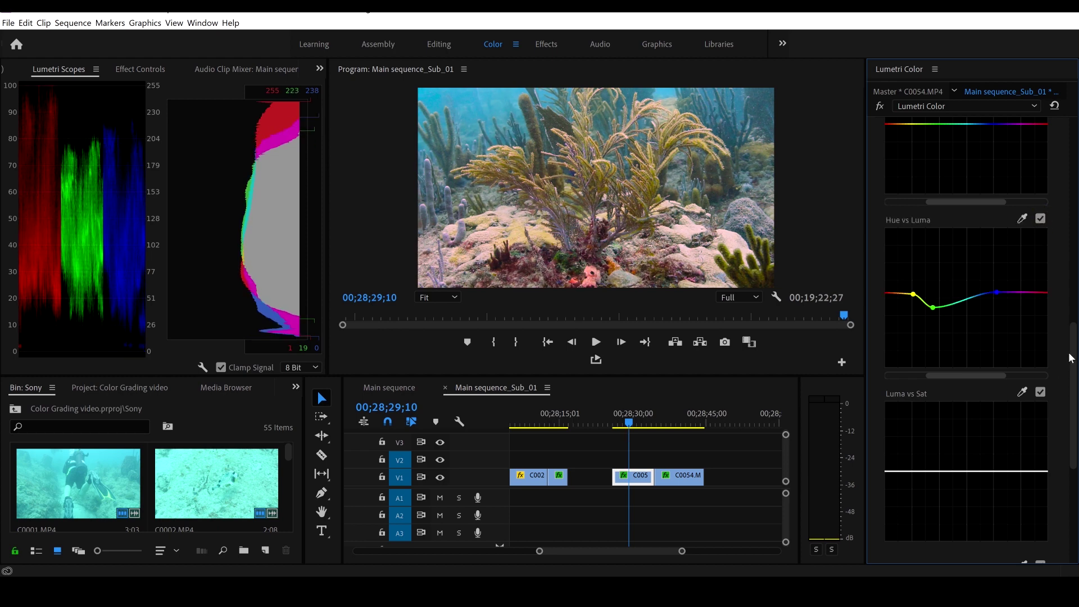
- Set the coral clip's vignette amount to -1.4 and compare the picture with the vignette off and on
{"action": "scroll", "coordinate": [1071, 358], "scroll_direction": "down", "scroll_amount": 3}
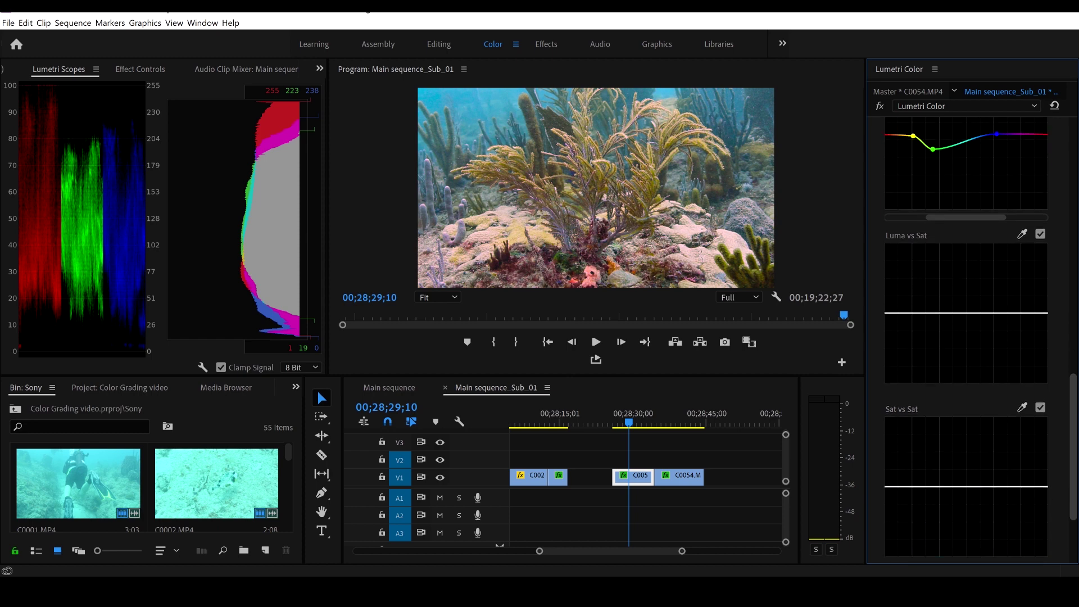
{"action": "scroll", "coordinate": [937, 544], "scroll_direction": "down", "scroll_amount": 3}
{"action": "left_click", "coordinate": [922, 520]}
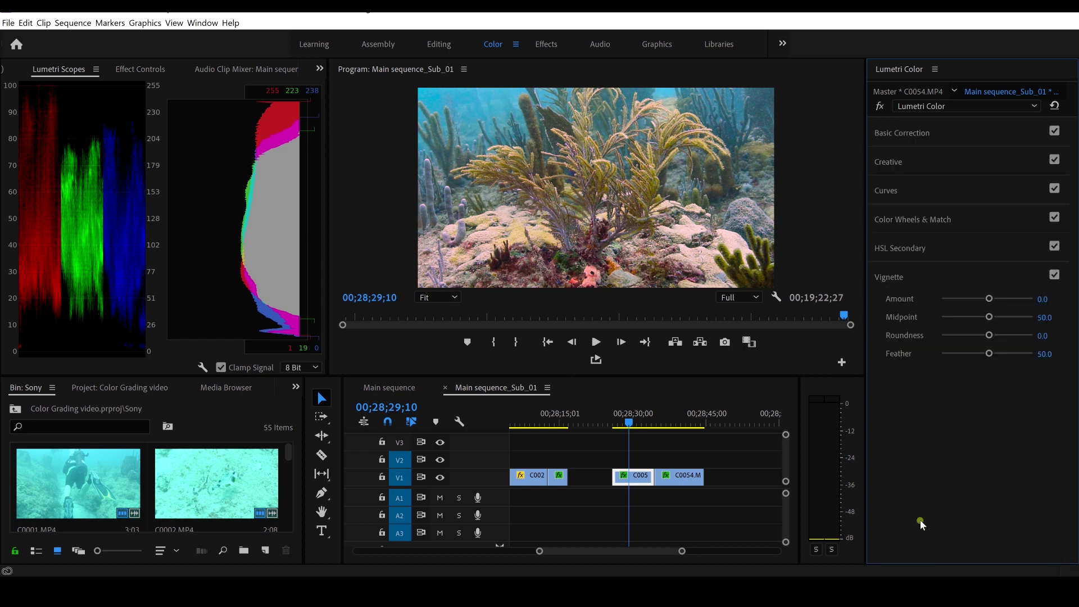
{"action": "left_click_drag", "start_coordinate": [990, 304], "coordinate": [963, 303]}
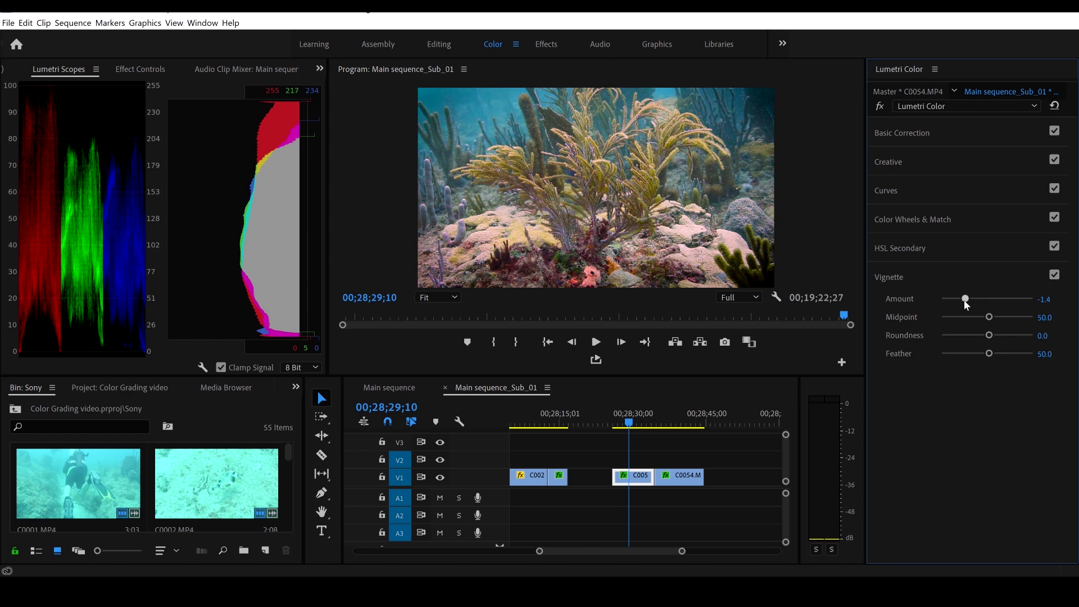
{"action": "left_click", "coordinate": [1055, 277]}
{"action": "left_click", "coordinate": [1055, 278]}
- Set the coral clip's exposure to 1.1 in the basic correction
{"action": "left_click", "coordinate": [938, 131]}
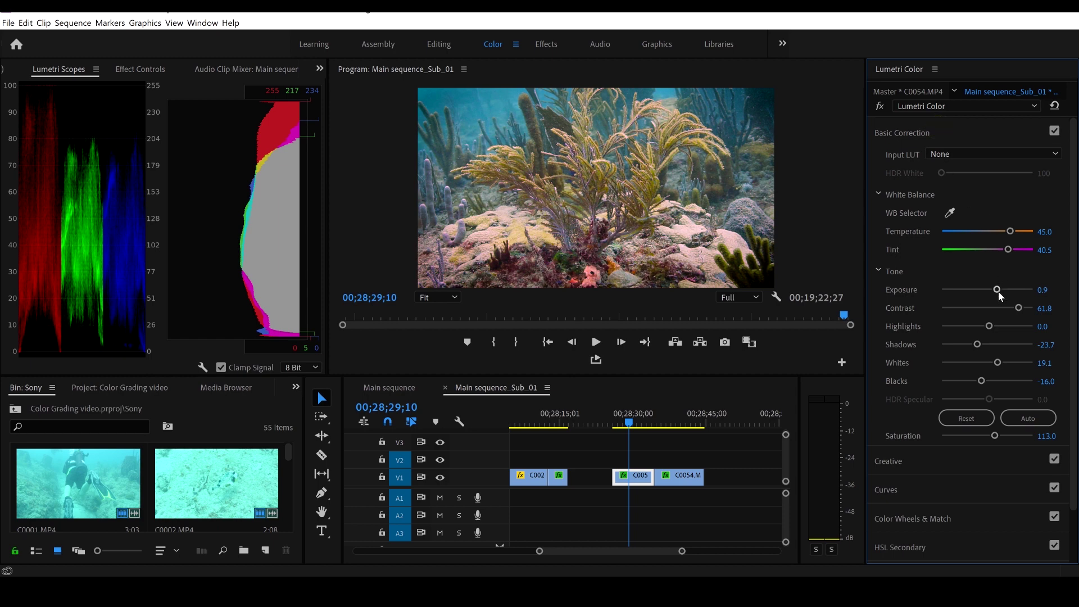
{"action": "left_click_drag", "start_coordinate": [998, 291], "coordinate": [997, 293]}
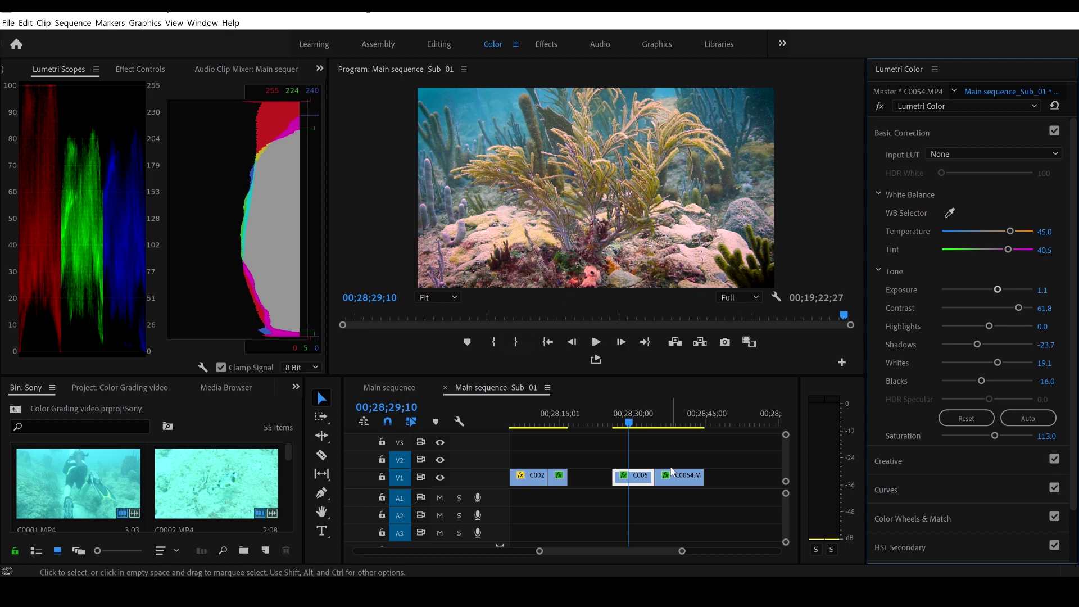
- Compare the coral clip ungraded and graded by deleting and restoring its Lumetri Color effect twice, and play back the graded clip
{"action": "left_click", "coordinate": [142, 68]}
{"action": "scroll", "coordinate": [322, 215], "scroll_direction": "down", "scroll_amount": 5}
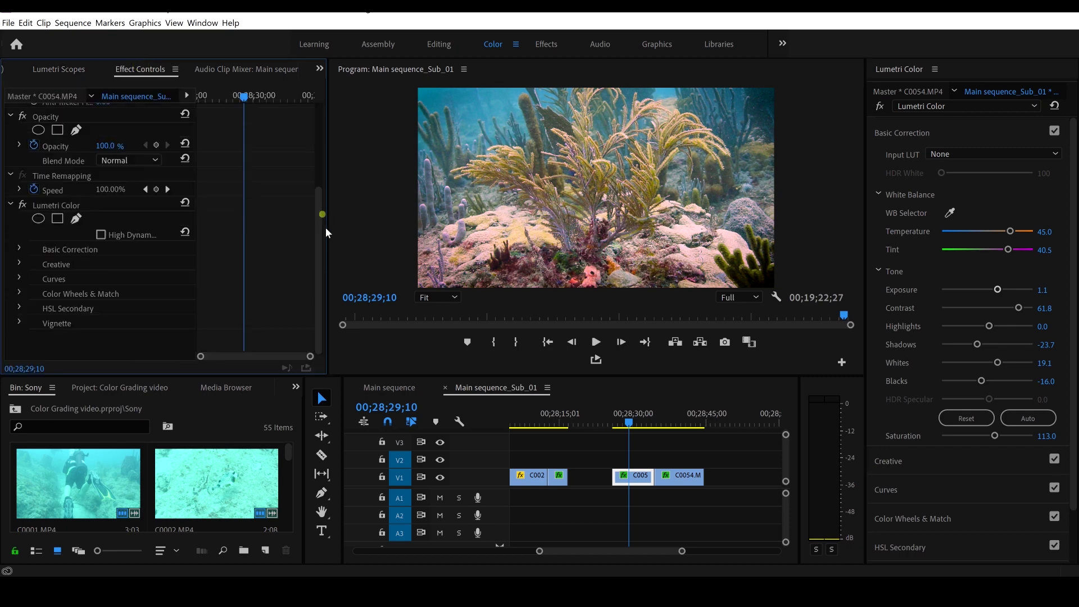
{"action": "left_click", "coordinate": [71, 205]}
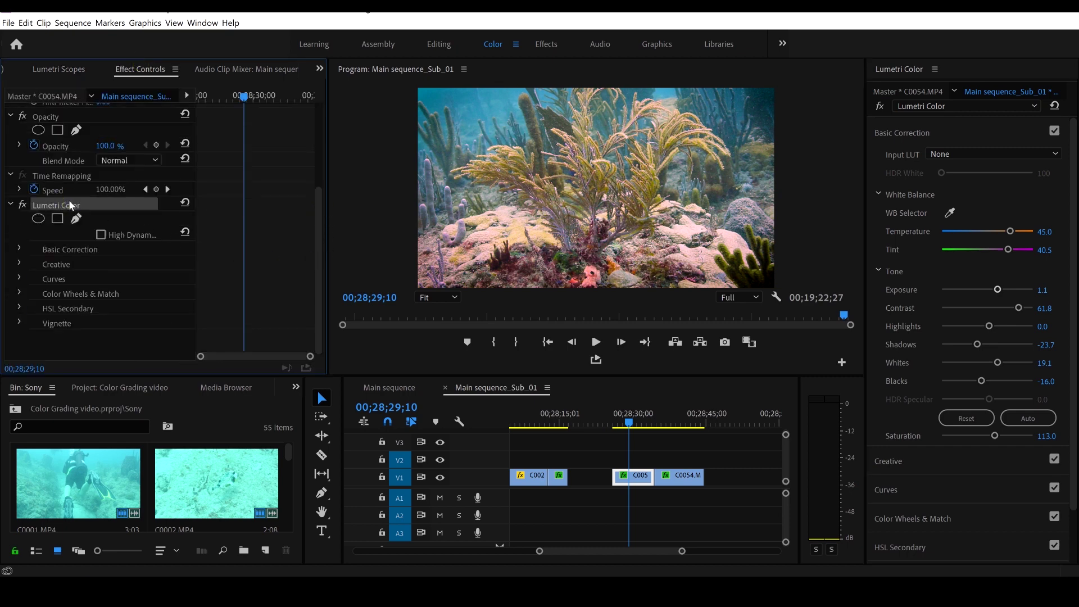
{"action": "key", "text": "Delete"}
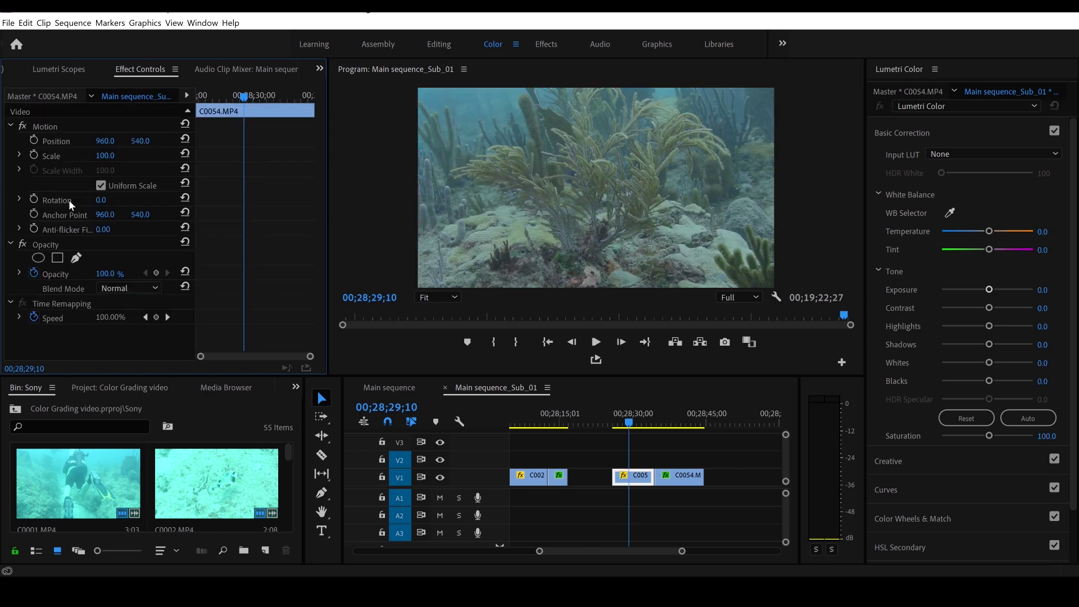
{"action": "key", "text": "ctrl+z"}
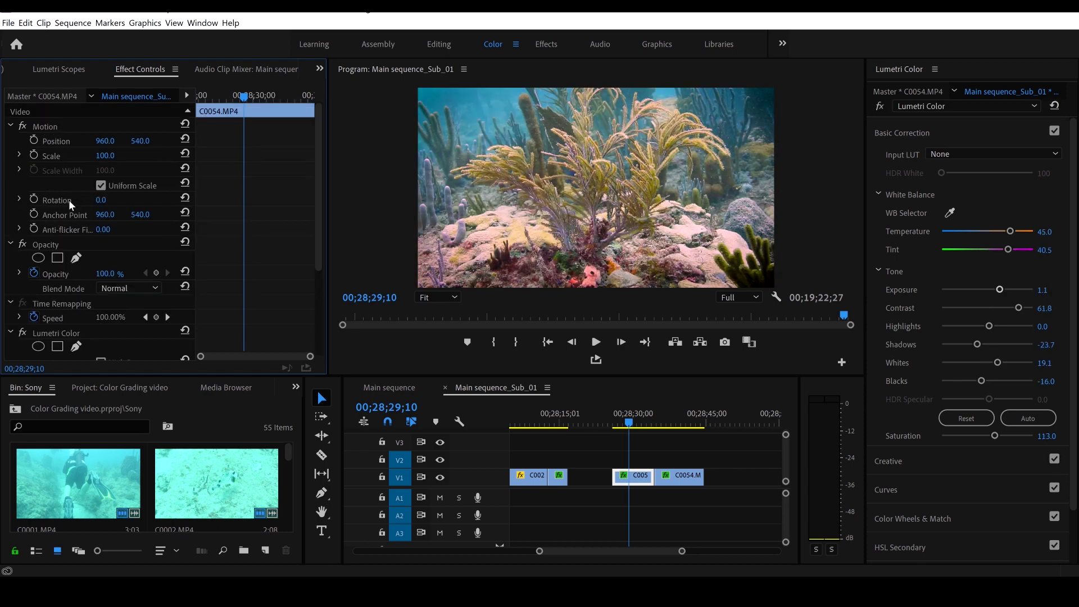
{"action": "key", "text": "Delete"}
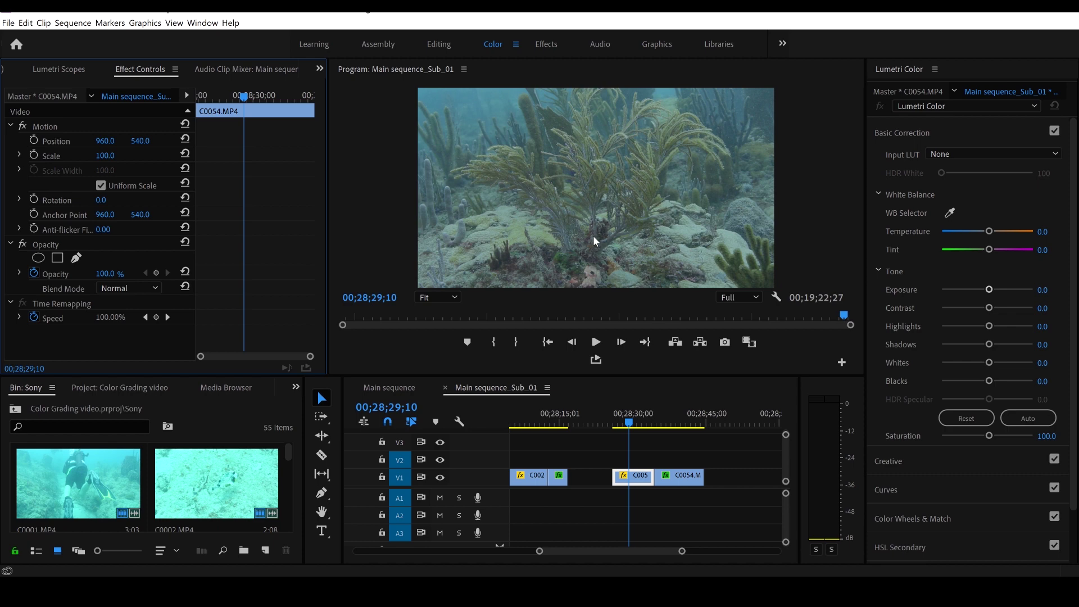
{"action": "key", "text": "ctrl+shift+z"}
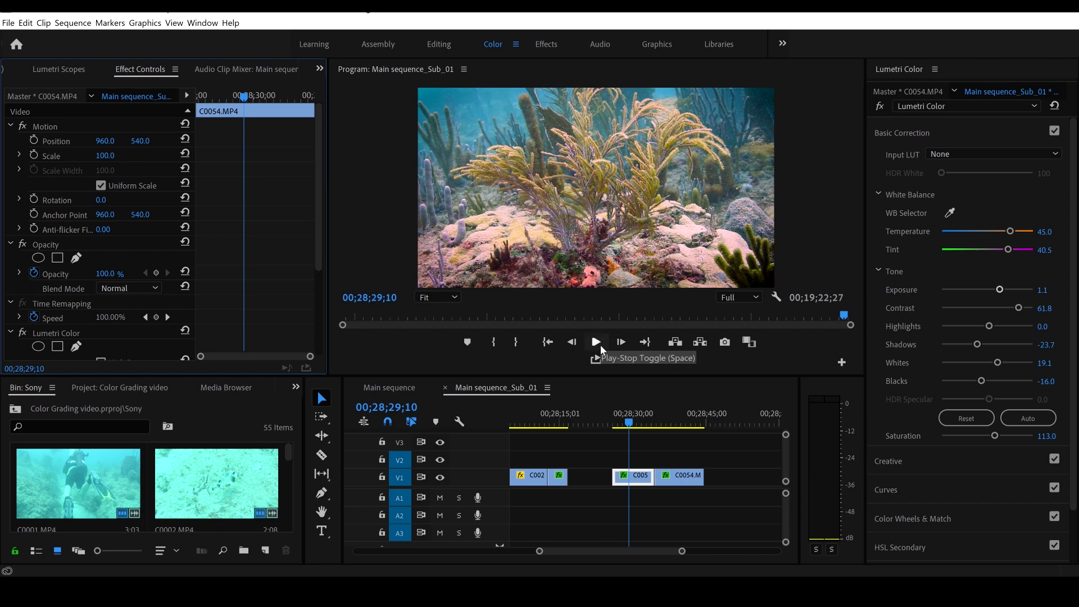
{"action": "left_click", "coordinate": [599, 344]}
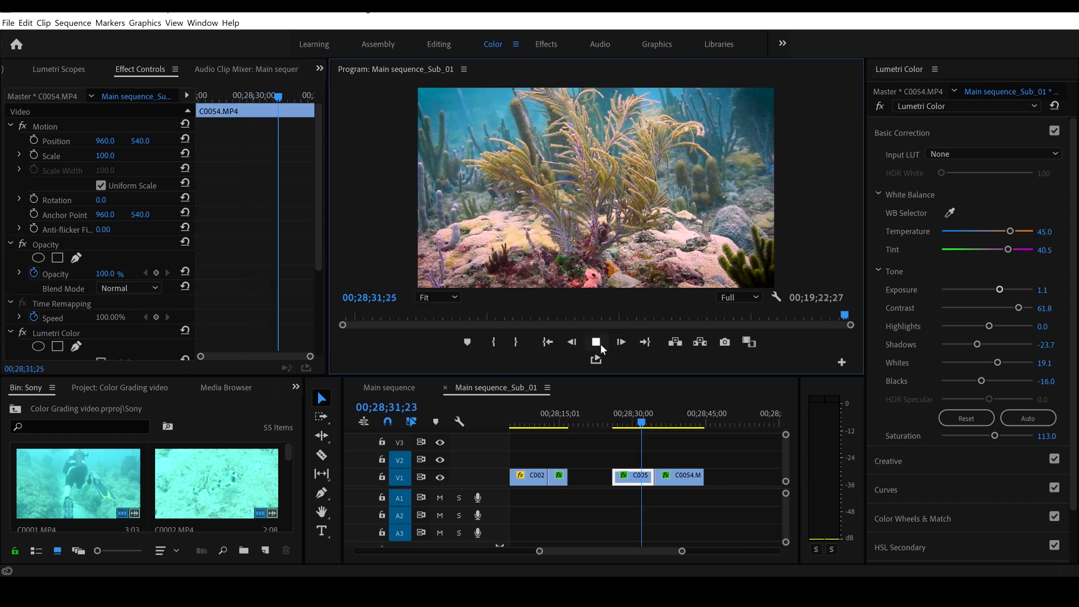
{"action": "left_click", "coordinate": [601, 344]}
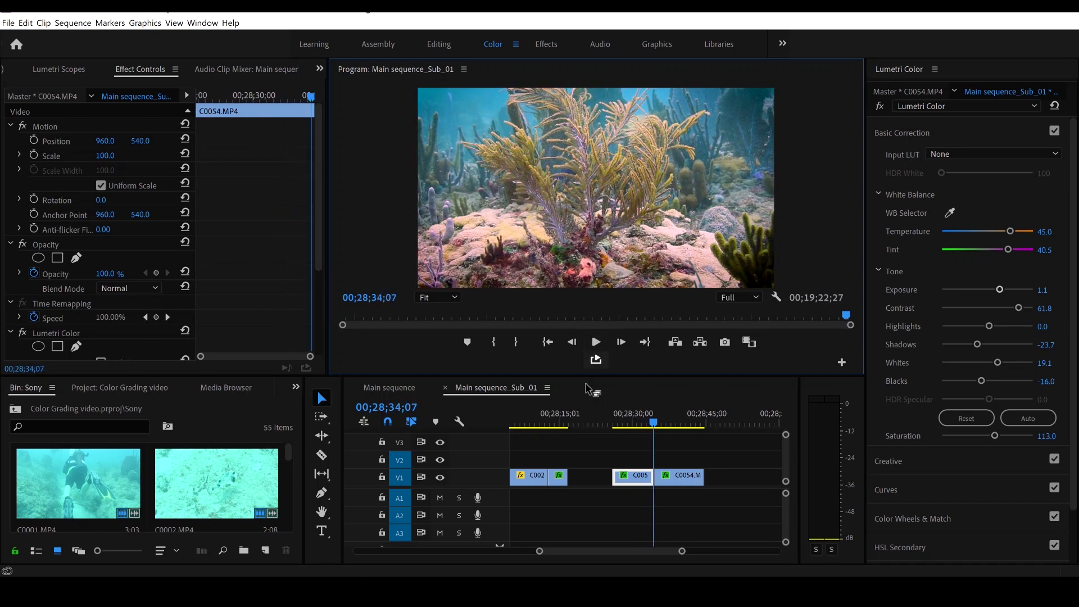